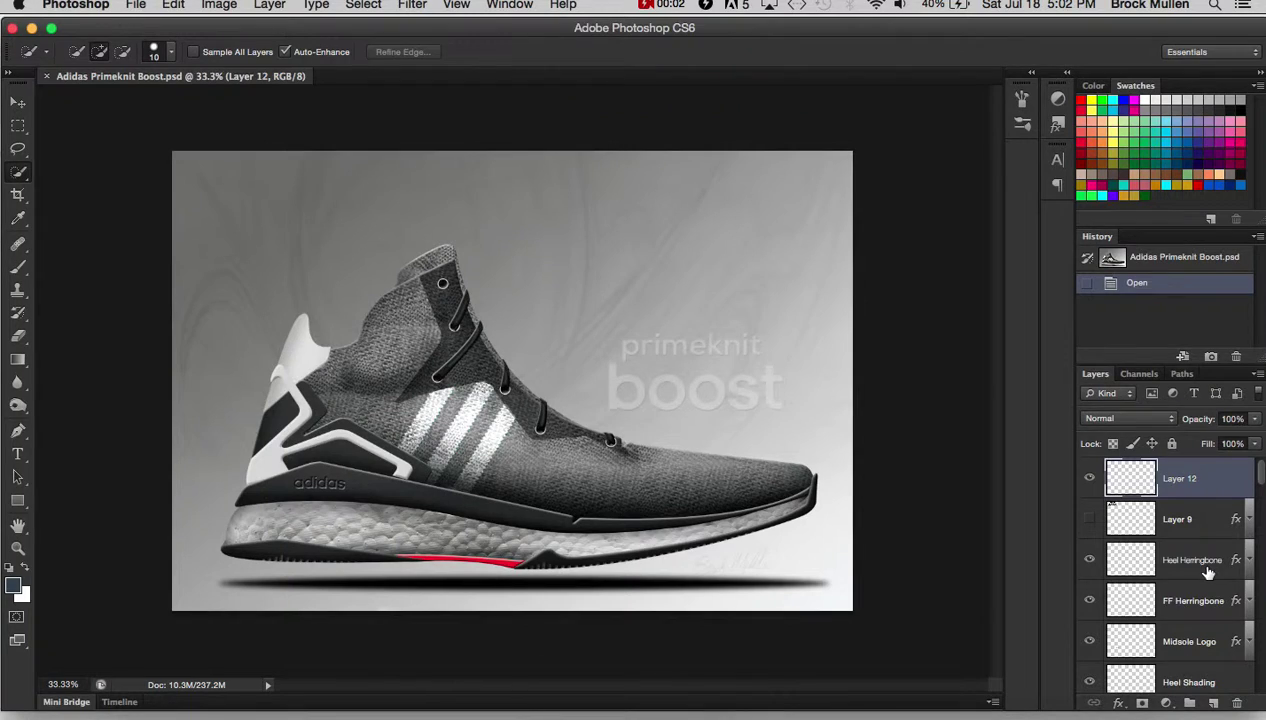
Hide the Midsole layer so the sole shows plain white with three diagonal stripes
scroll(1207, 571, "down", 3)
scroll(1190, 575, "down", 1)
scroll(1174, 578, "down", 1)
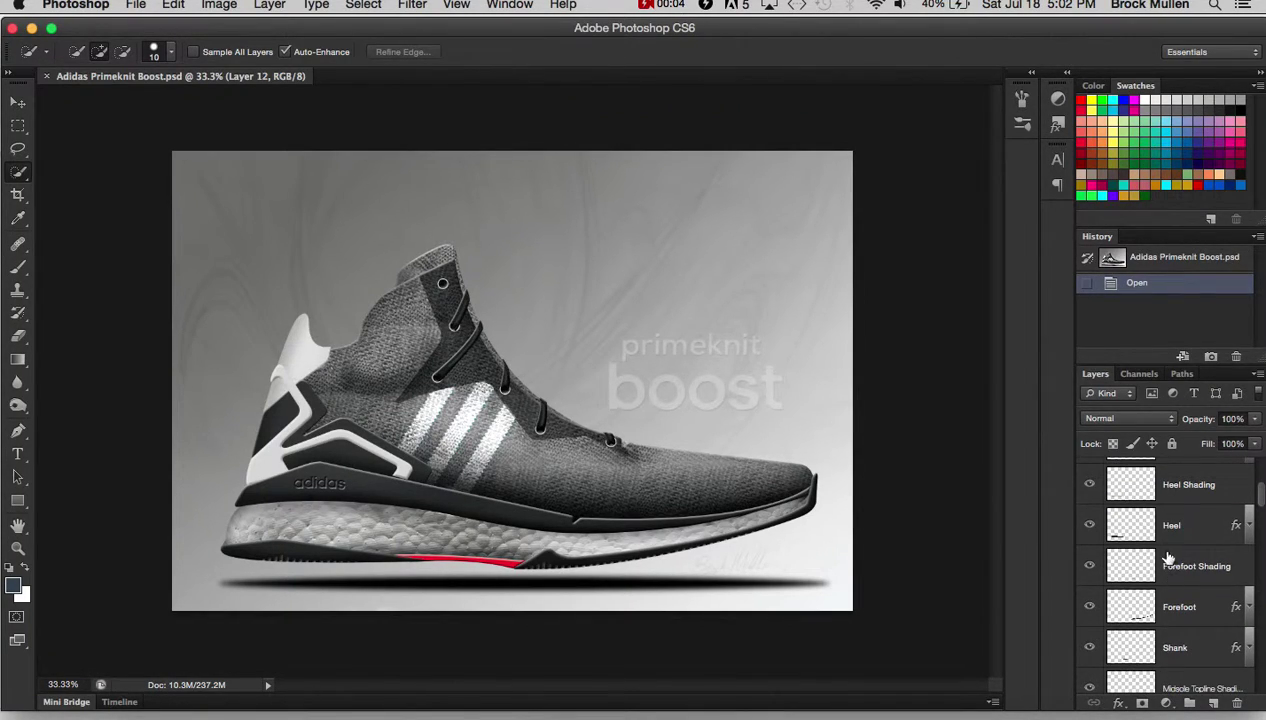
scroll(1168, 557, "down", 2)
scroll(1166, 553, "down", 1)
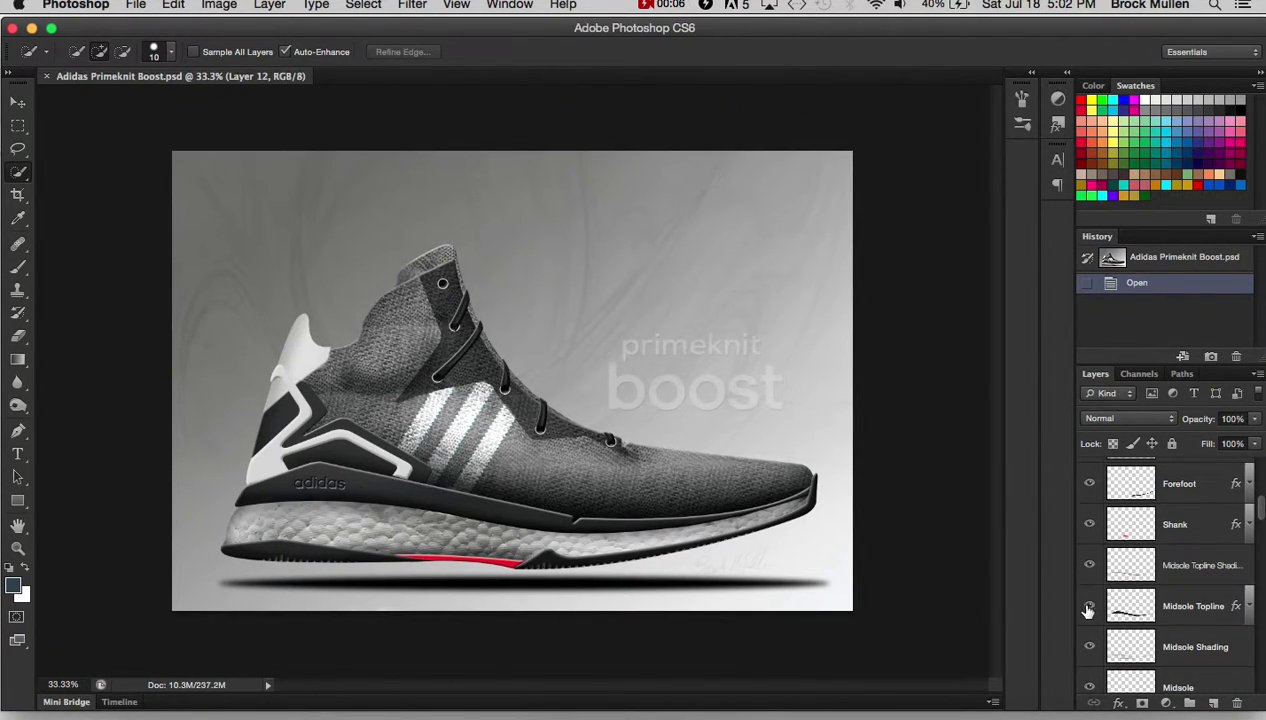
scroll(1088, 610, "down", 1)
left_click(1088, 646)
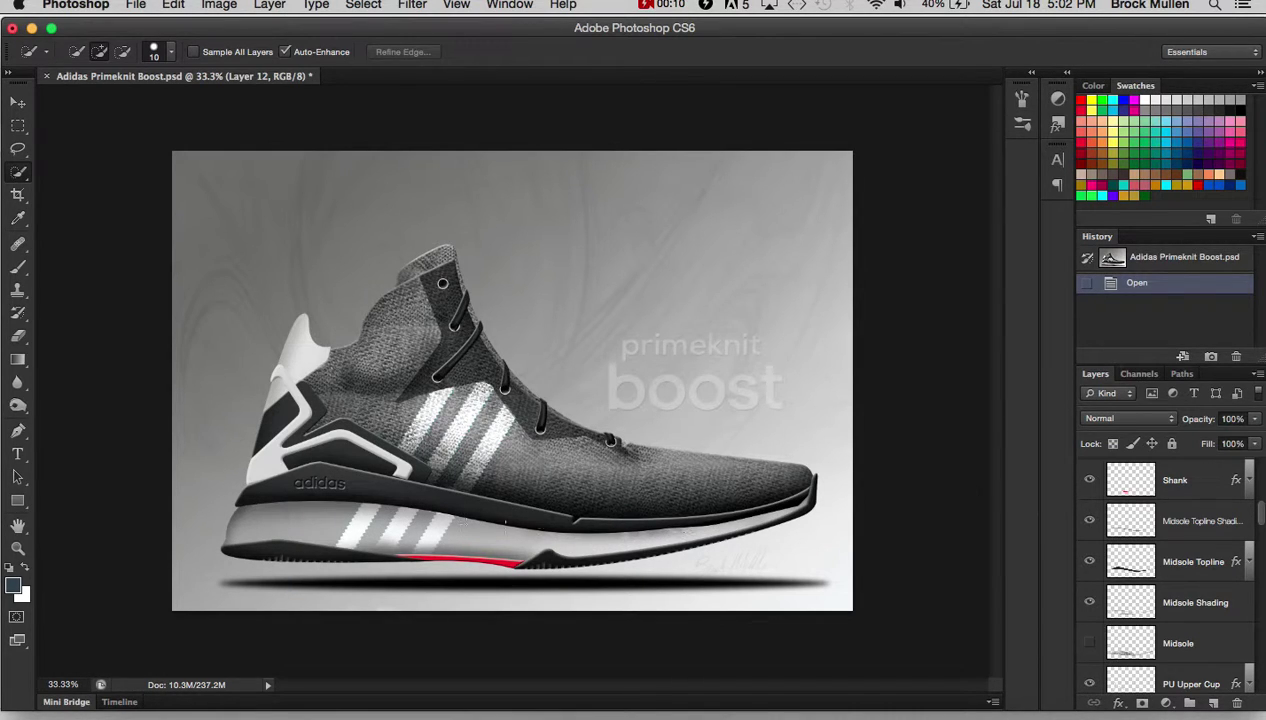
scroll(426, 516, "up", 3)
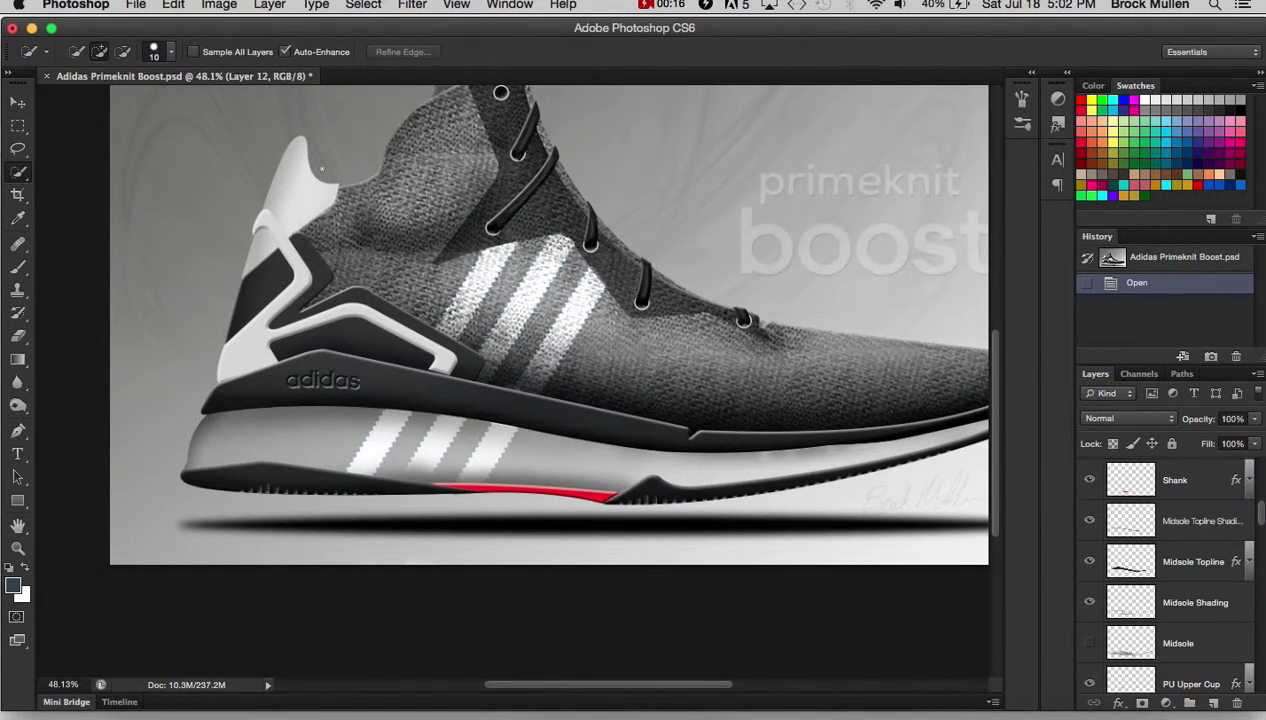
Cancel the Open dialog without opening anything and switch to the Pen tool in Path mode
key("super+o")
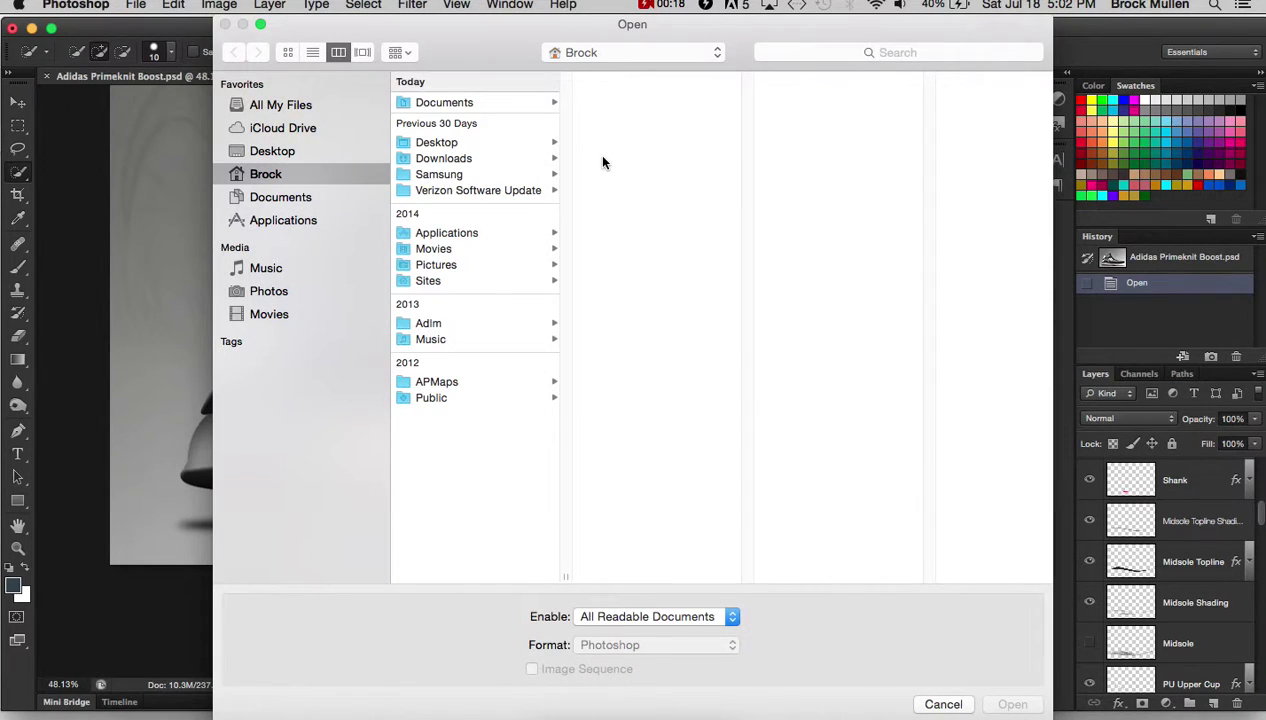
left_click(943, 704)
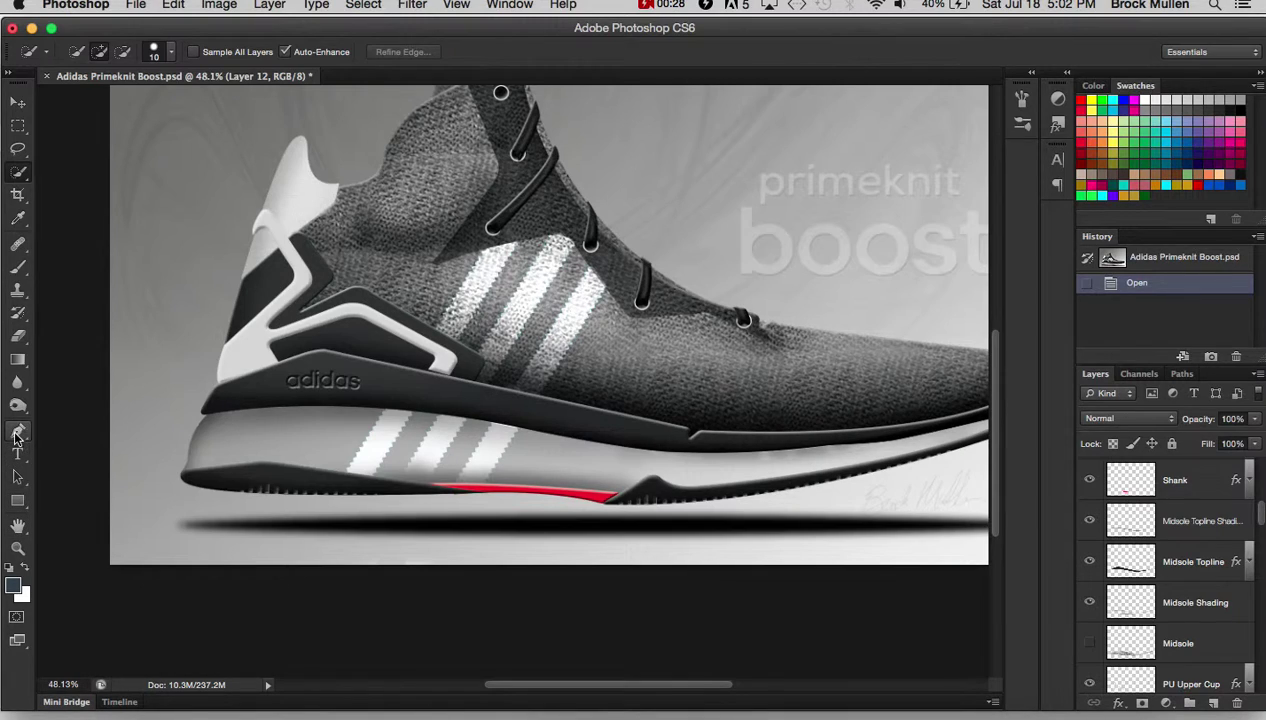
left_click(16, 435)
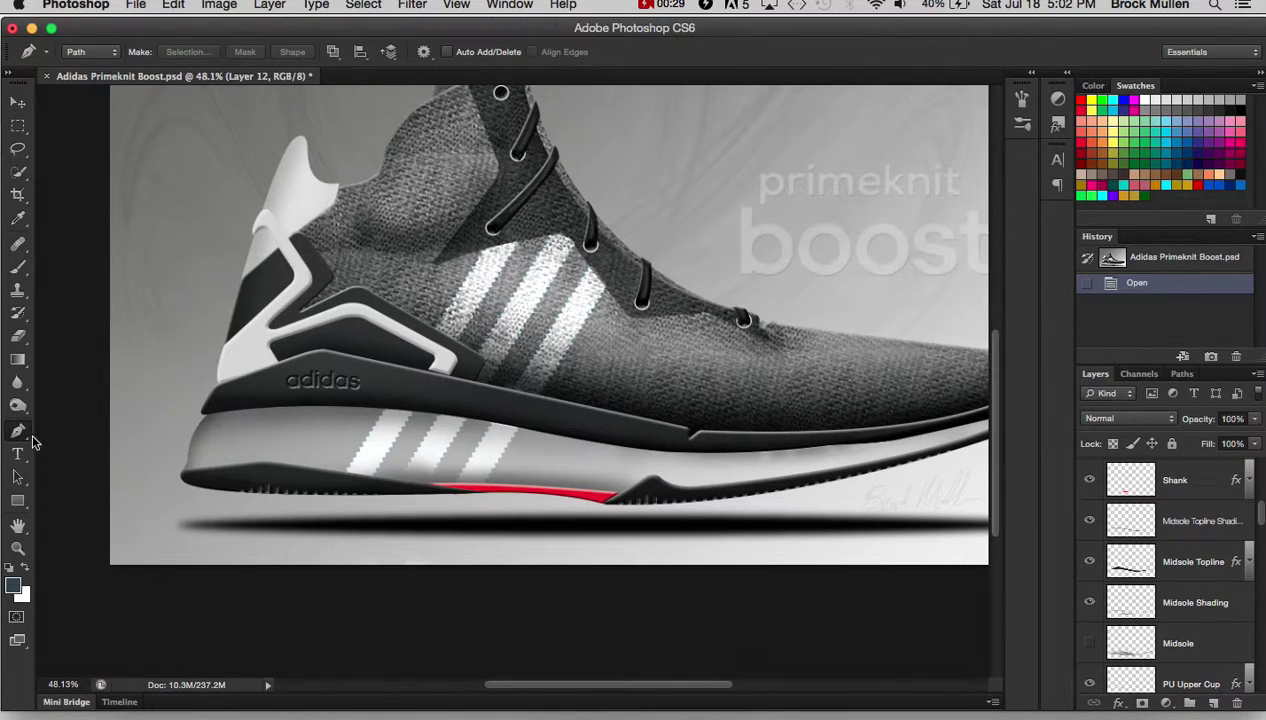
Start the midsole path at the heel's top edge and trace around the heel along the lower edge
left_click(276, 400)
left_click(215, 409)
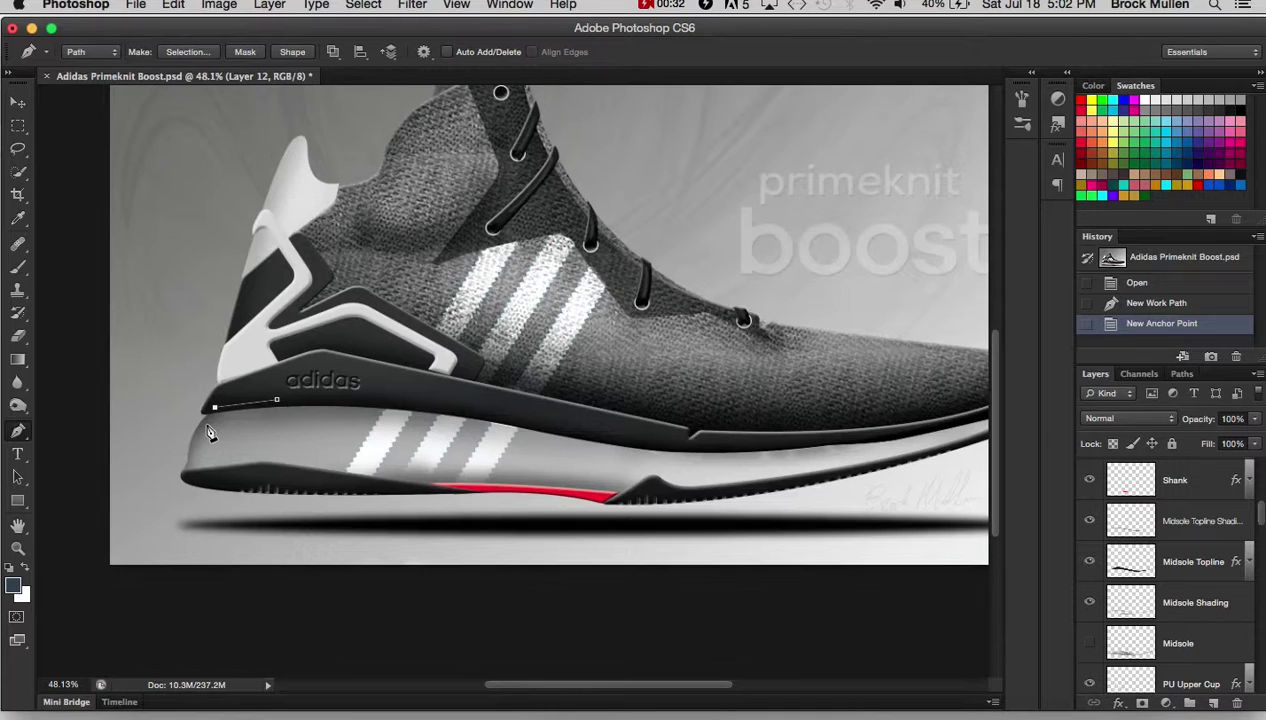
scroll(220, 430, "up", 3)
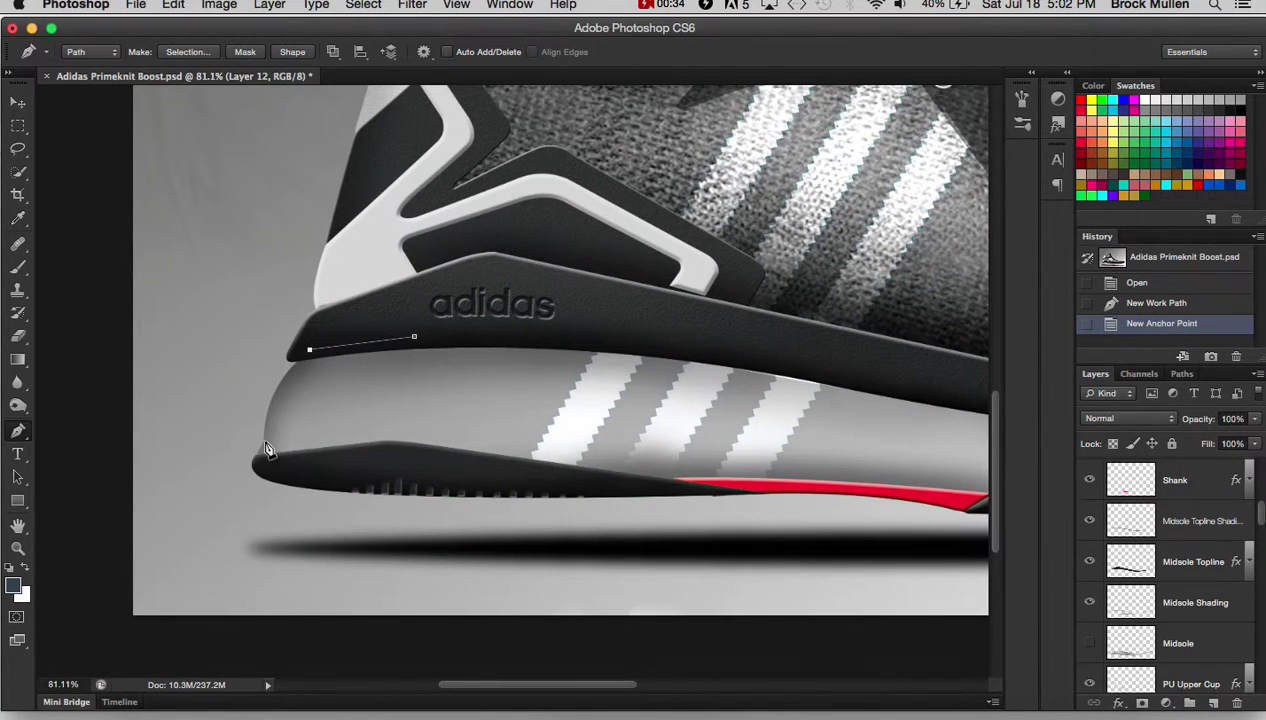
left_click_drag(265, 442, 272, 498)
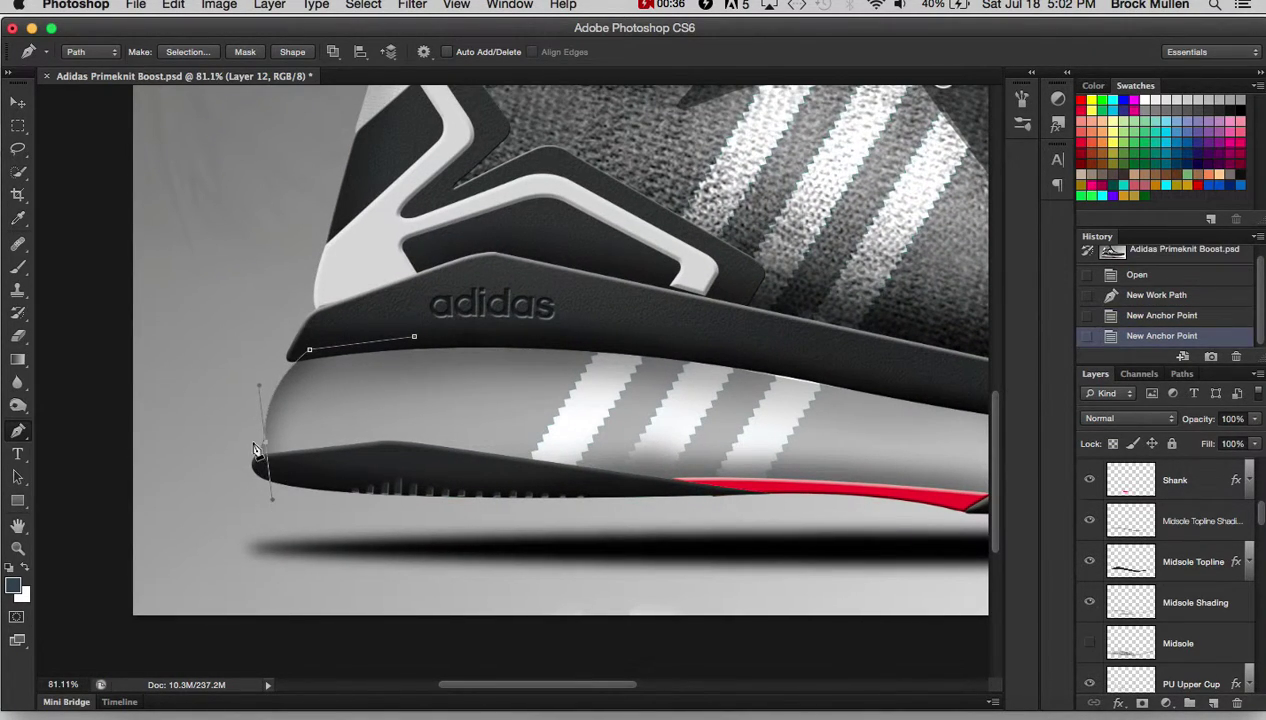
left_click(265, 443)
left_click(256, 465)
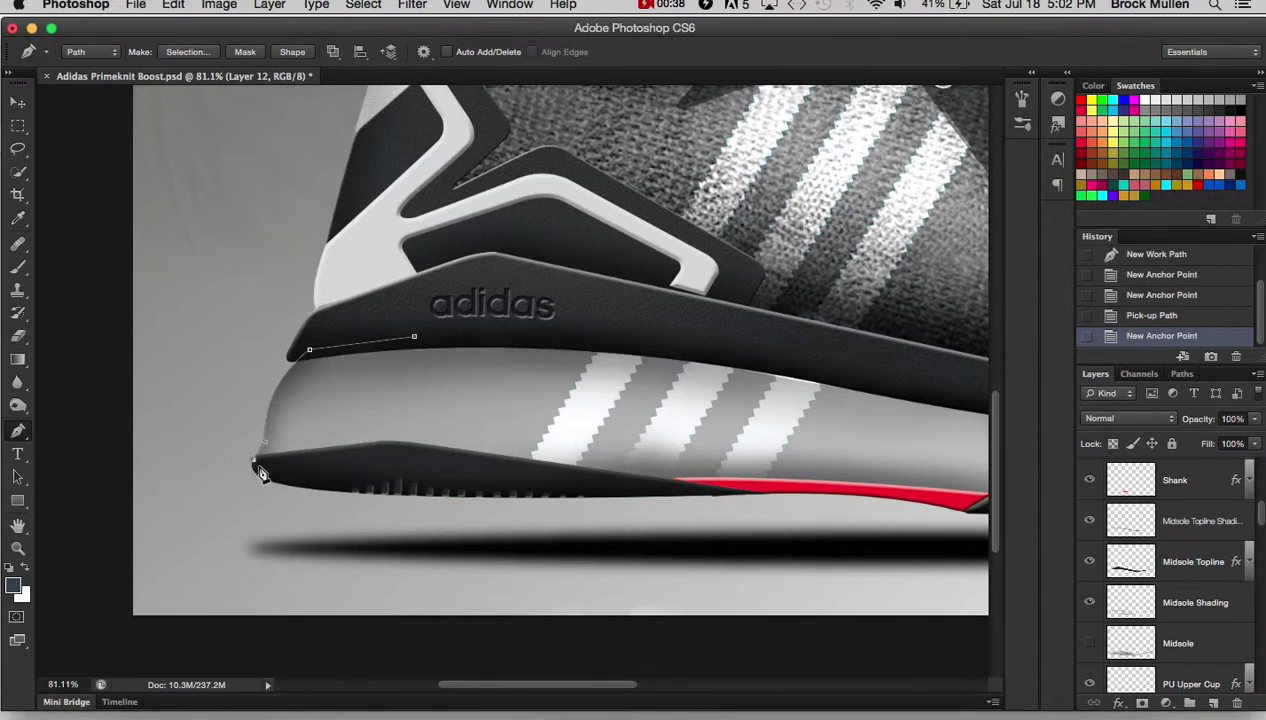
left_click(332, 470)
left_click(496, 481)
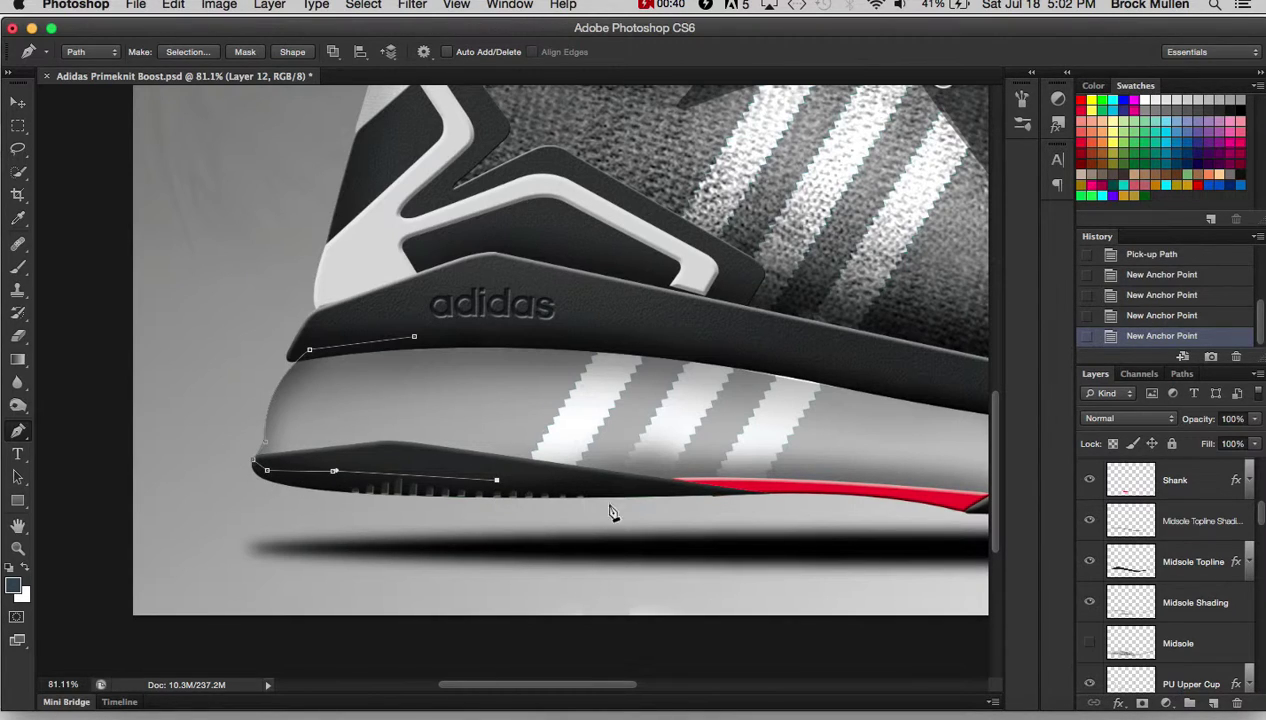
left_click(653, 489)
Continue the path along the forefoot's lower edge and curve it around the toe tip
scroll(660, 500, "right", 2)
scroll(660, 500, "right", 3)
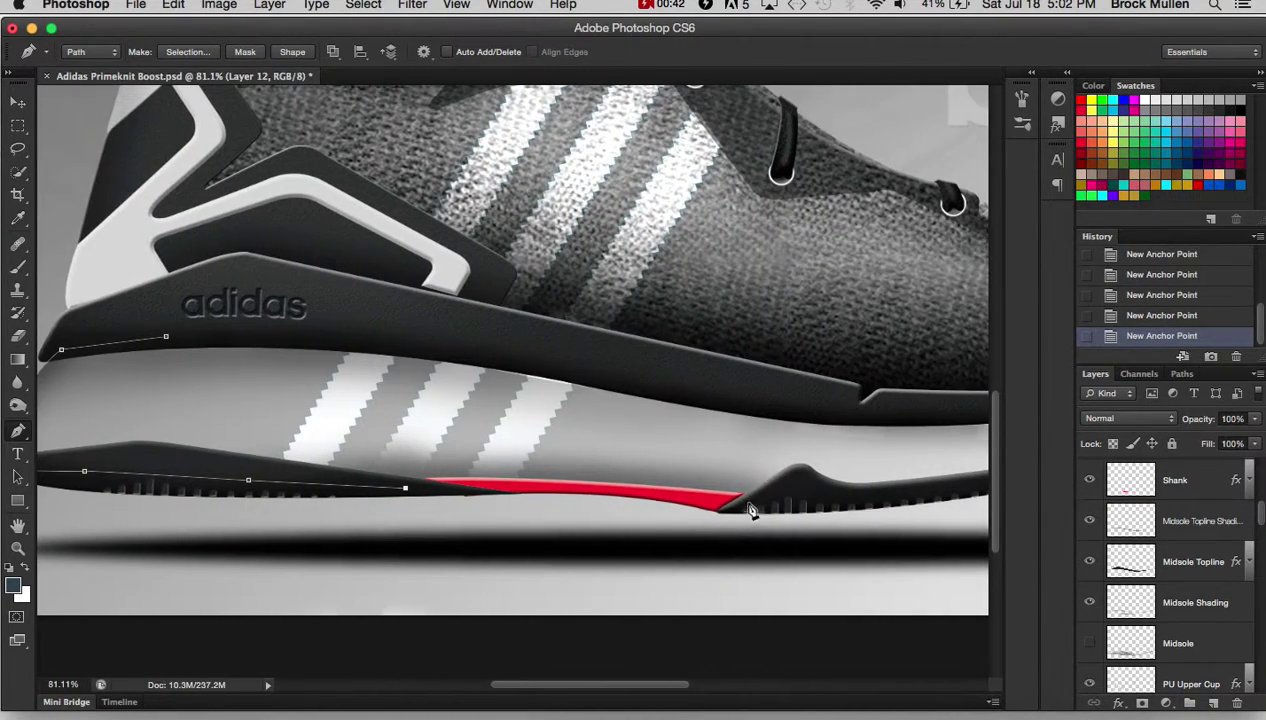
left_click_drag(730, 506, 789, 526)
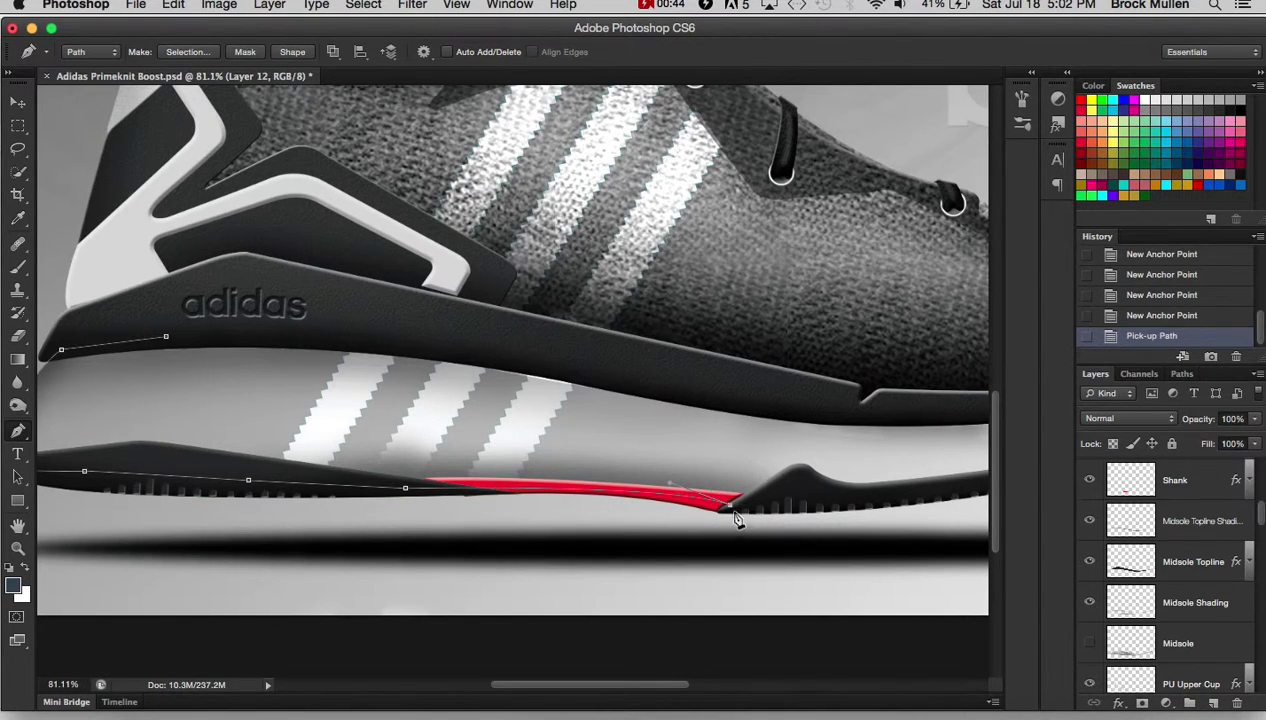
scroll(740, 517, "right", 3)
left_click_drag(713, 518, 748, 508)
scroll(748, 510, "right", 5)
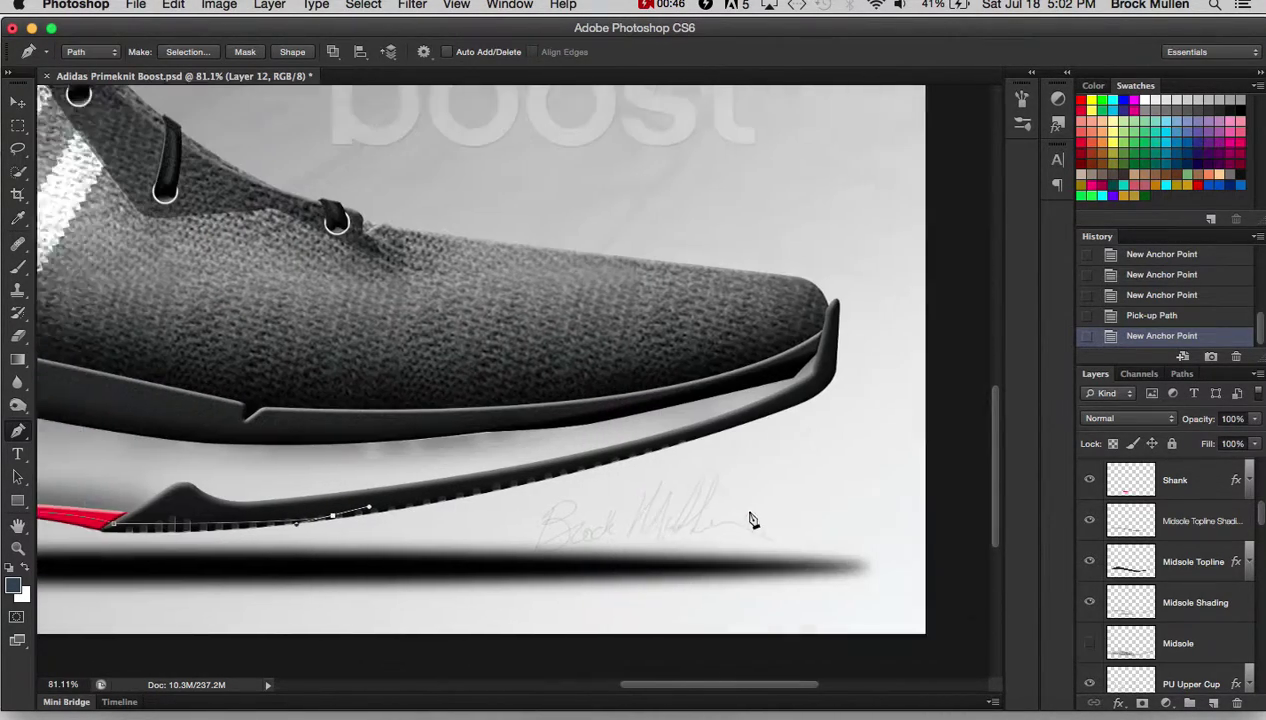
left_click(590, 449)
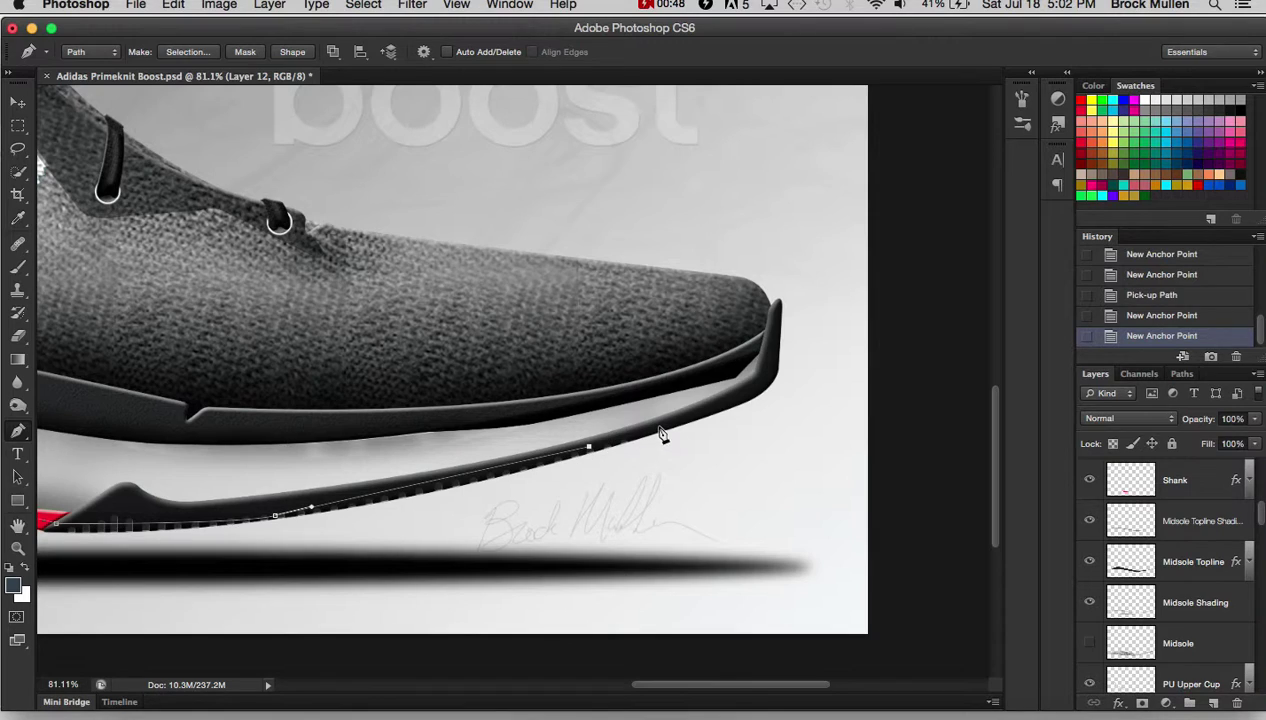
left_click(660, 430)
left_click(747, 391)
left_click(770, 335)
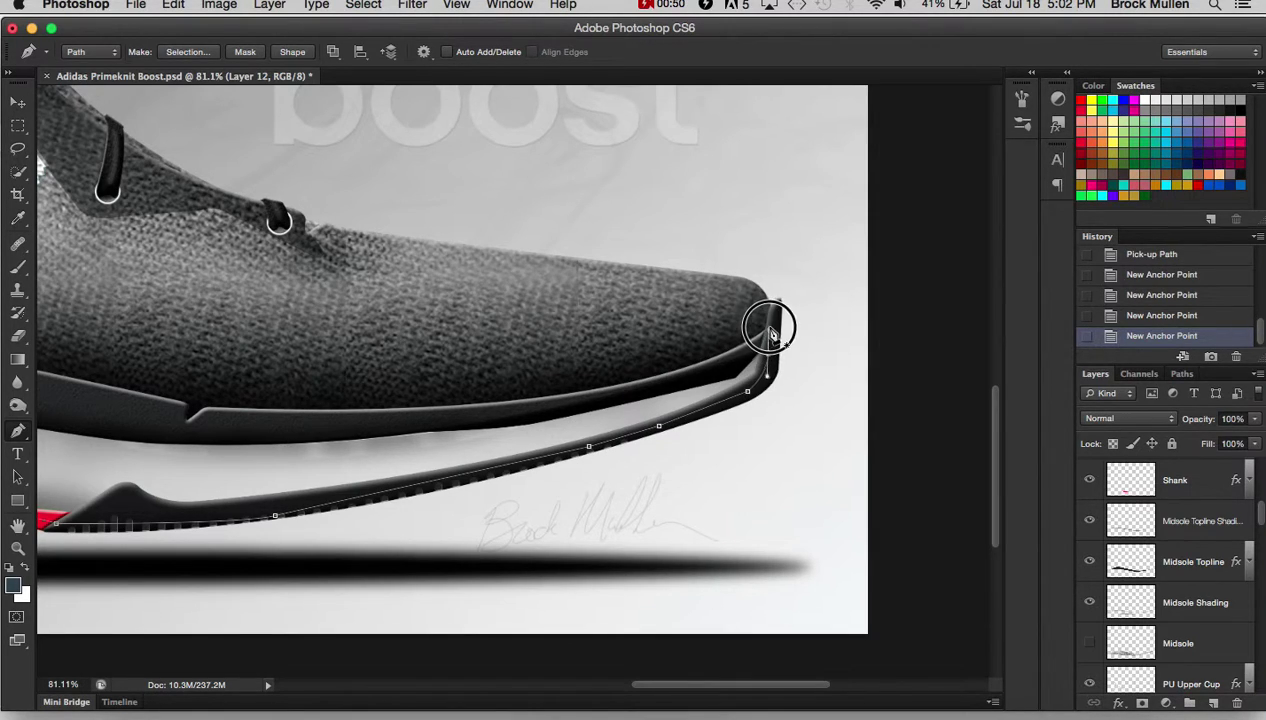
mouse_move(770, 335)
left_mouse_down()
mouse_move(768, 373)
mouse_move(740, 360)
left_mouse_up()
Trace back along the midsole's upper edge to the heel and close the path at its start
left_click(768, 355)
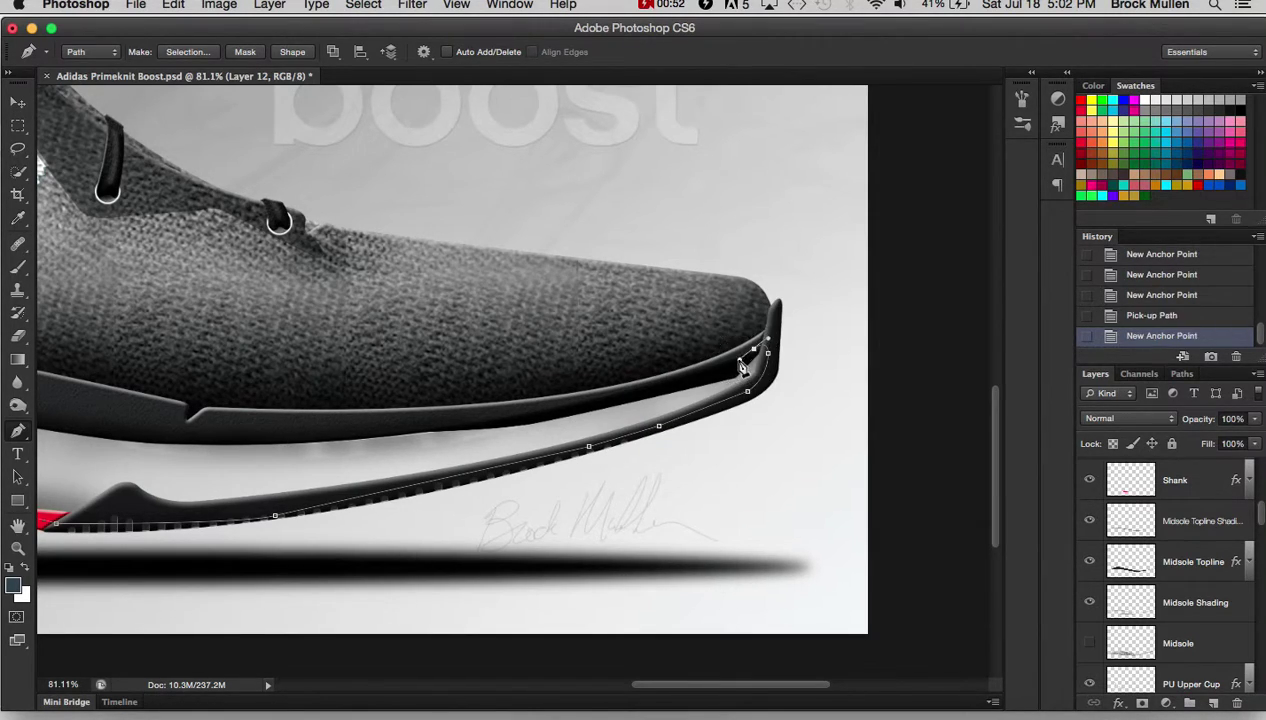
left_click(674, 378)
left_click(501, 417)
left_click(371, 427)
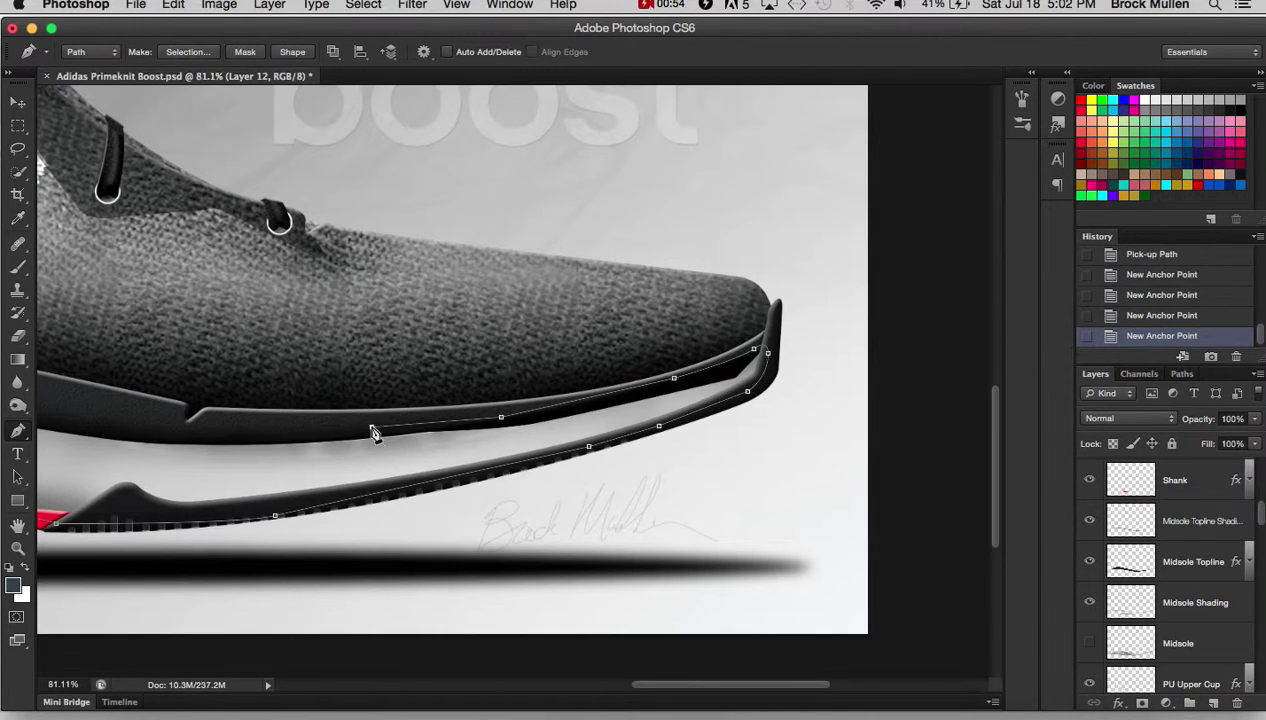
left_click(234, 434)
scroll(127, 420, "left", 5)
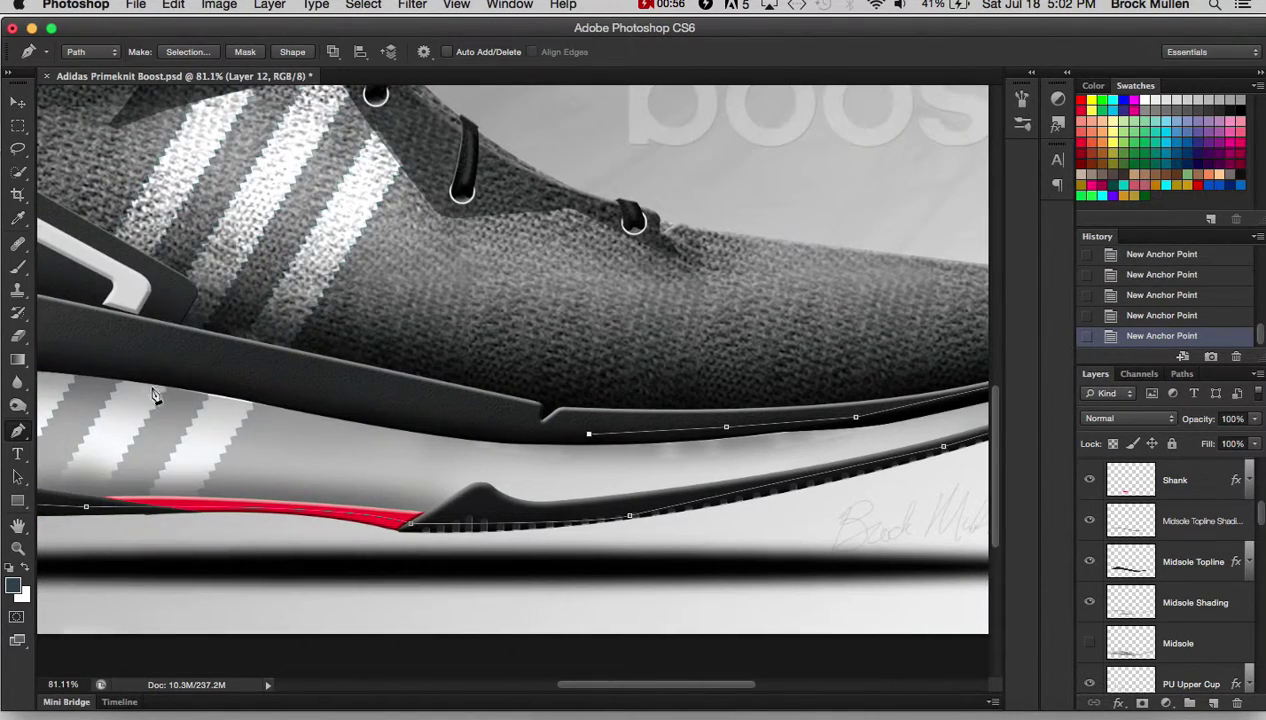
left_click_drag(198, 367, 150, 360)
scroll(150, 360, "left", 5)
left_click(205, 356)
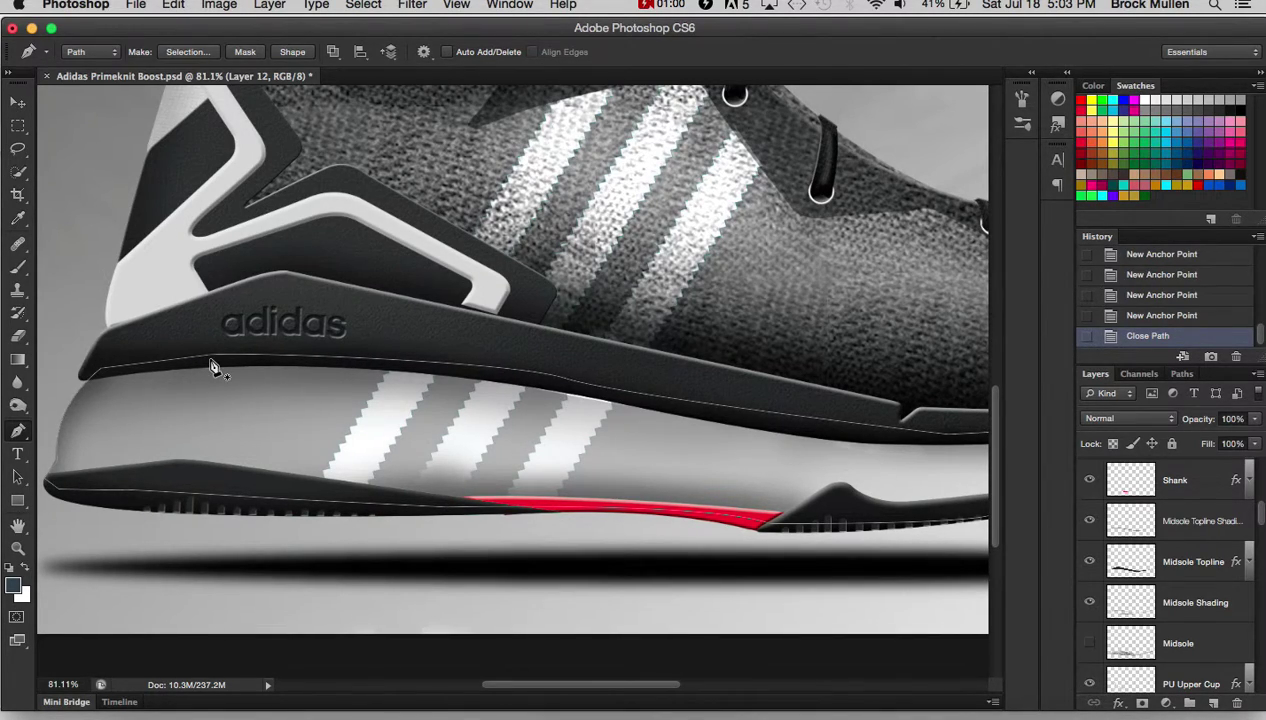
Save the Work Path in the Paths panel under the name 'Boost'
left_click(1182, 375)
scroll(1140, 630, "down", 5)
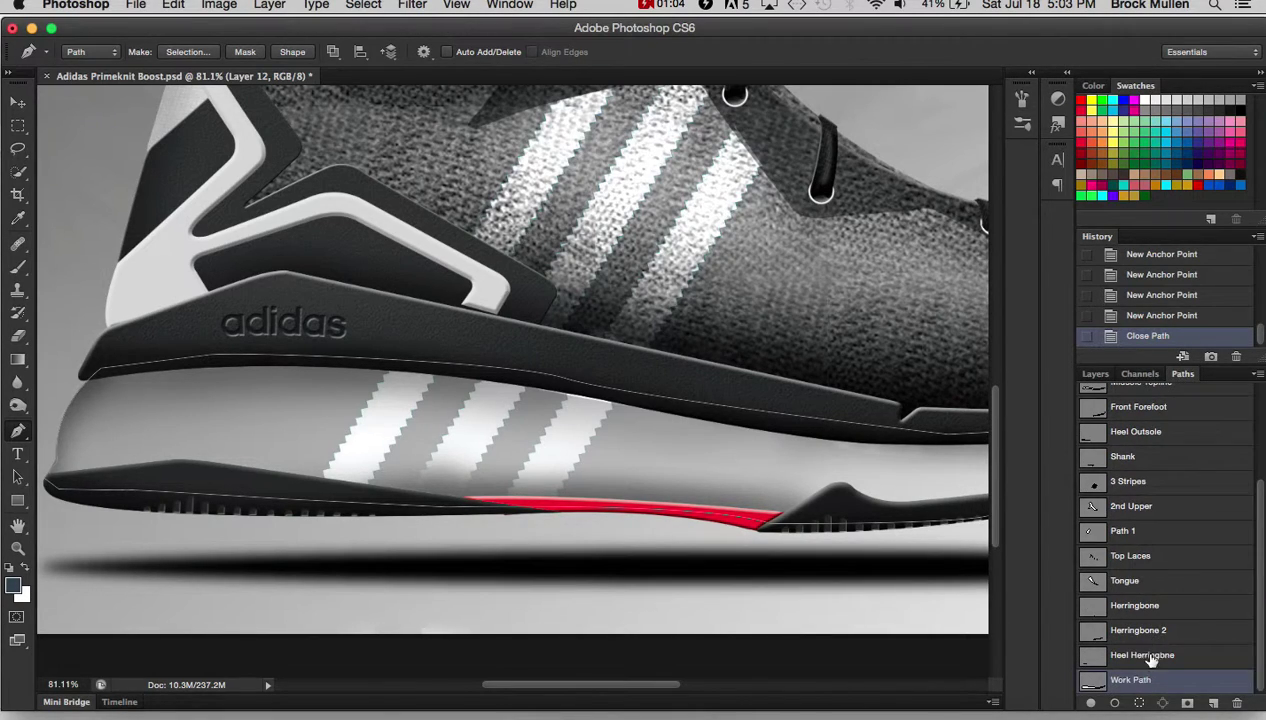
double_click(1128, 680)
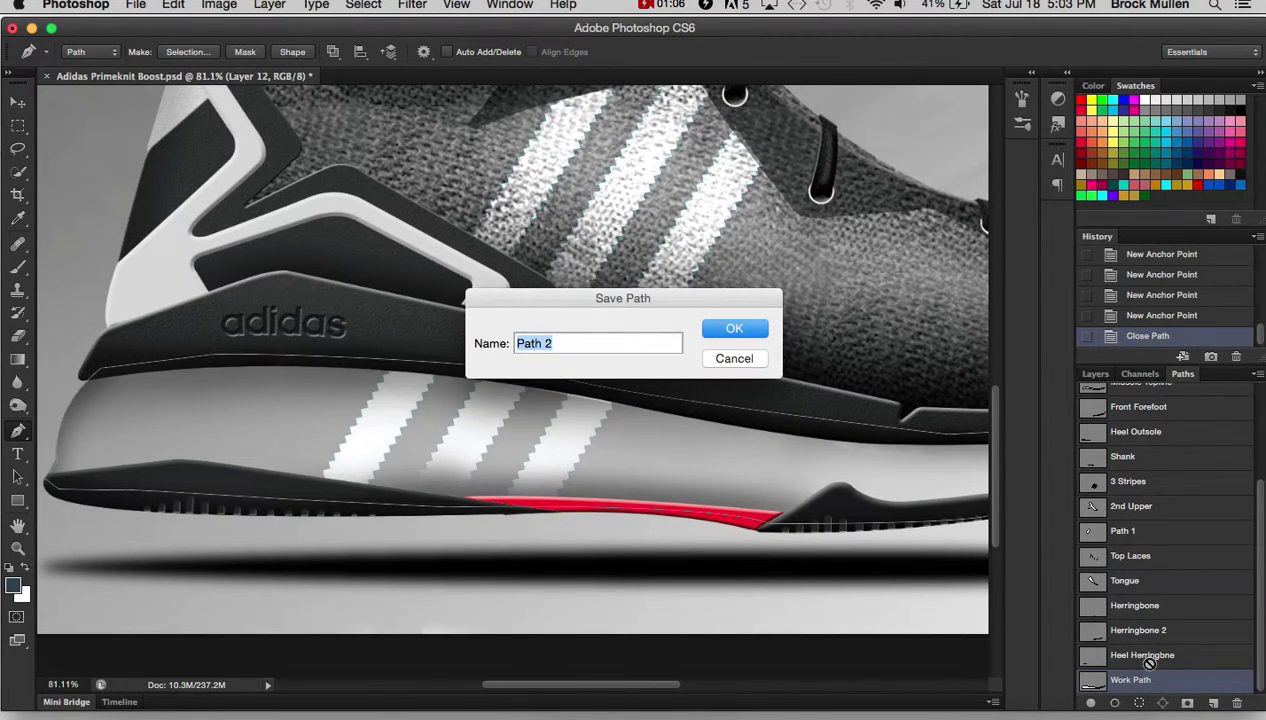
type("Boost")
key("Return")
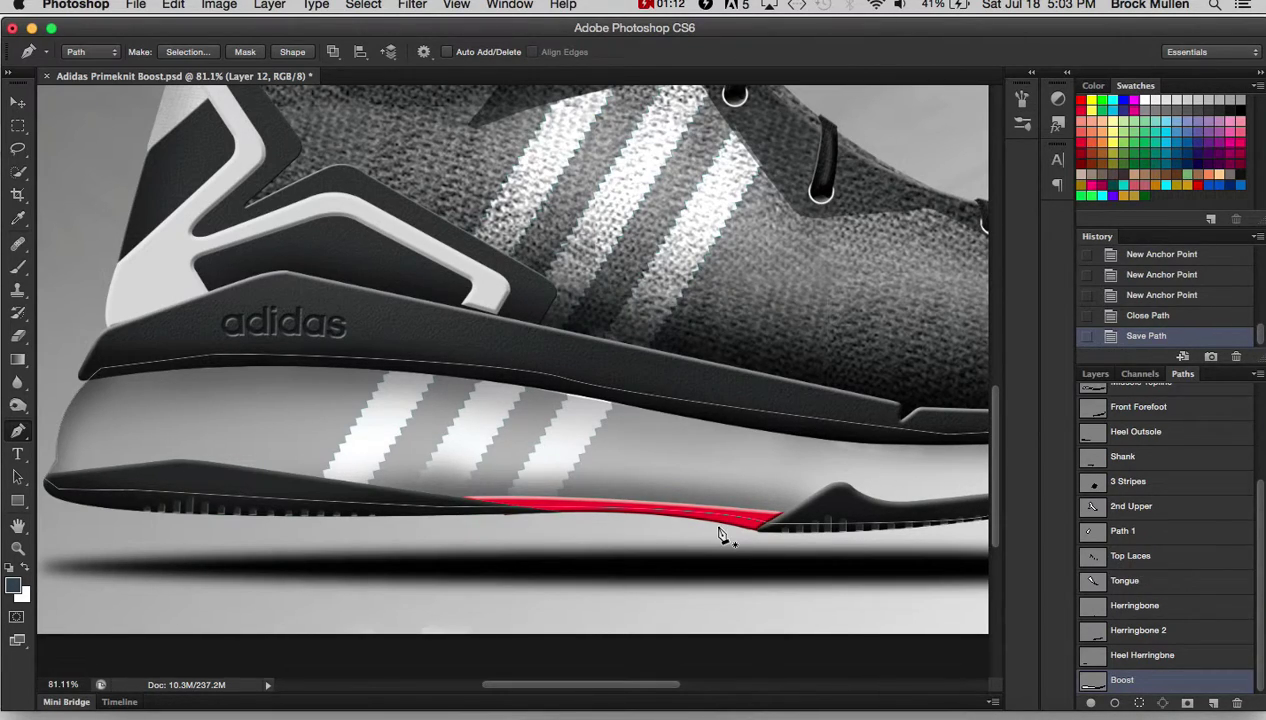
Open Adidas Boost Sideview.jpg from Documents > Shoes & sketches
left_click(137, 6)
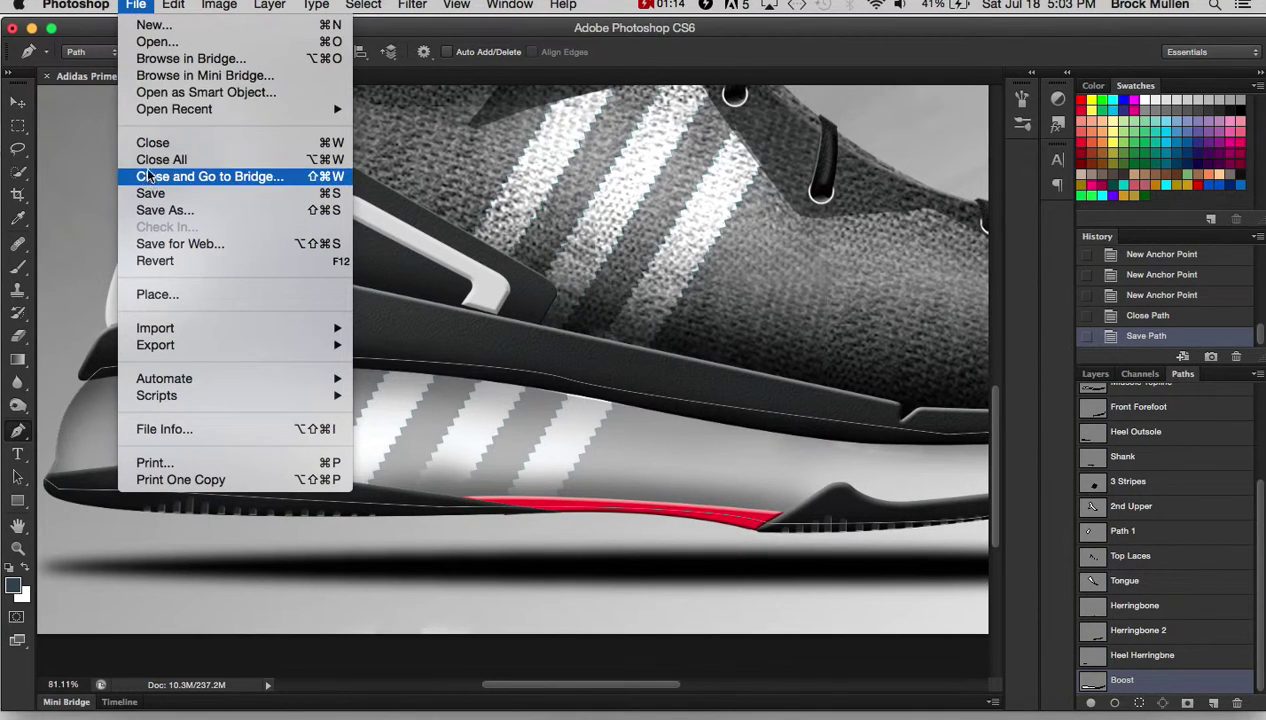
left_click(152, 42)
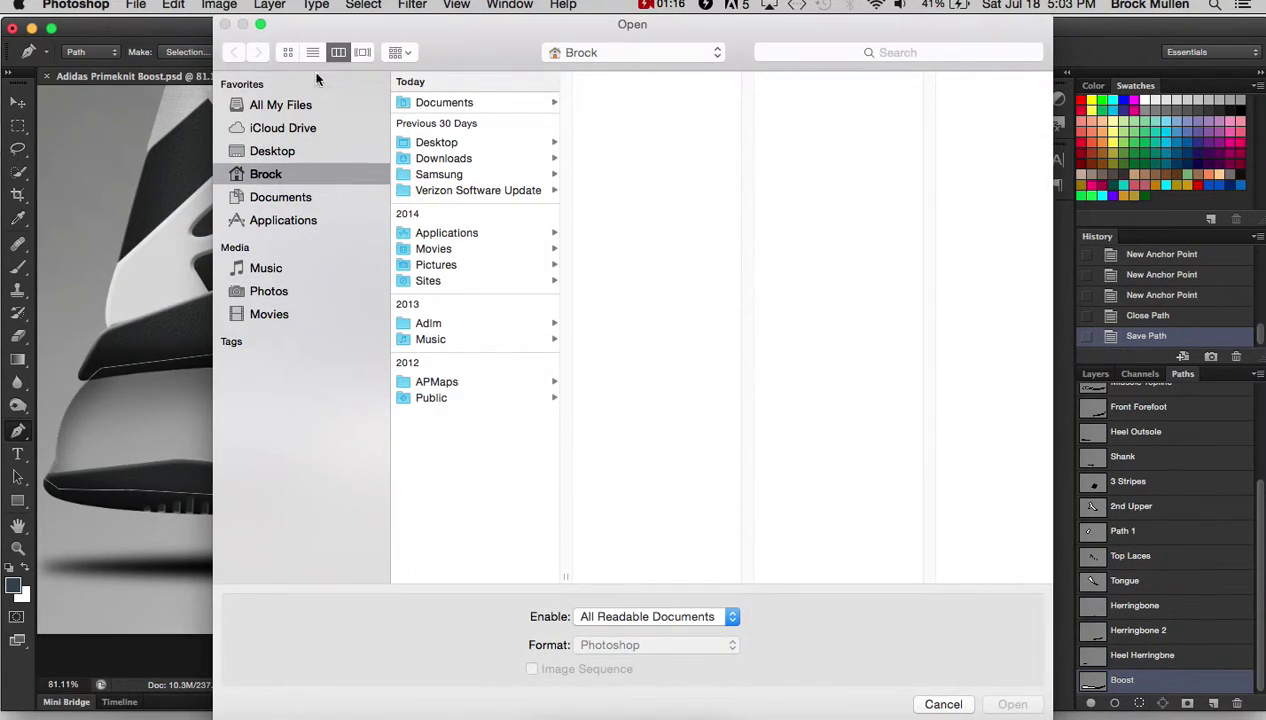
left_click(428, 104)
left_click(615, 104)
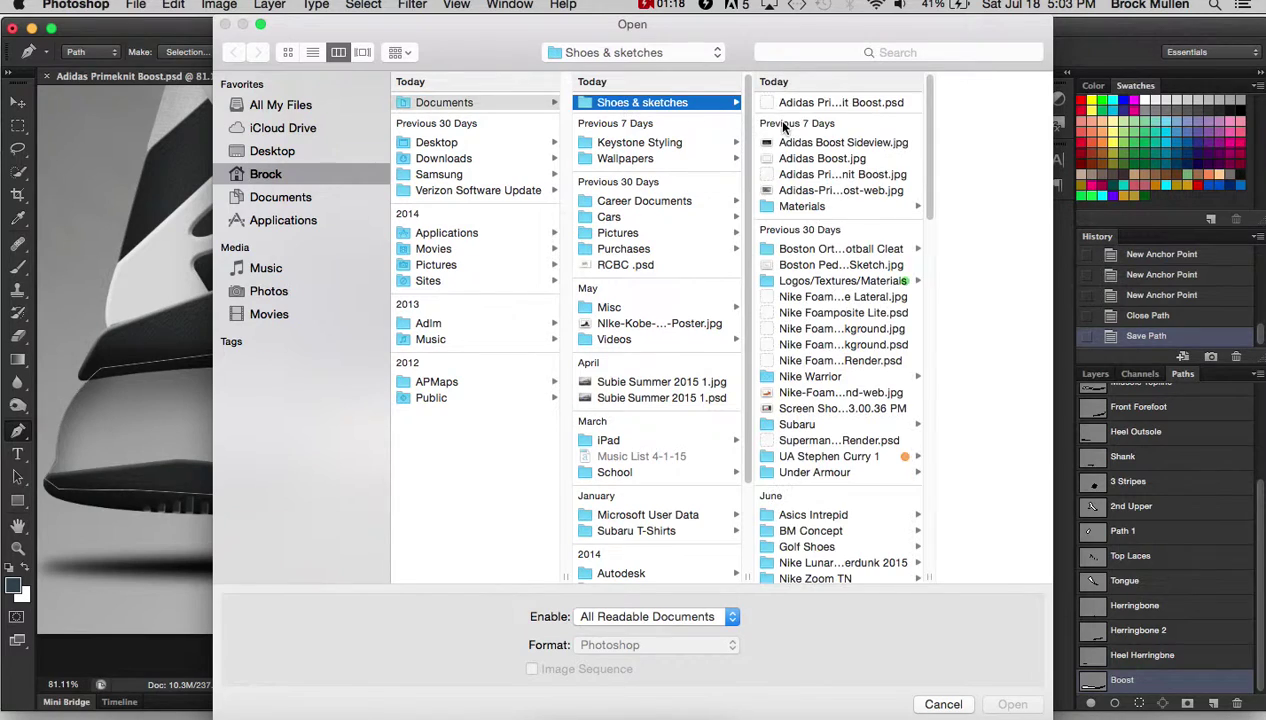
left_click(800, 158)
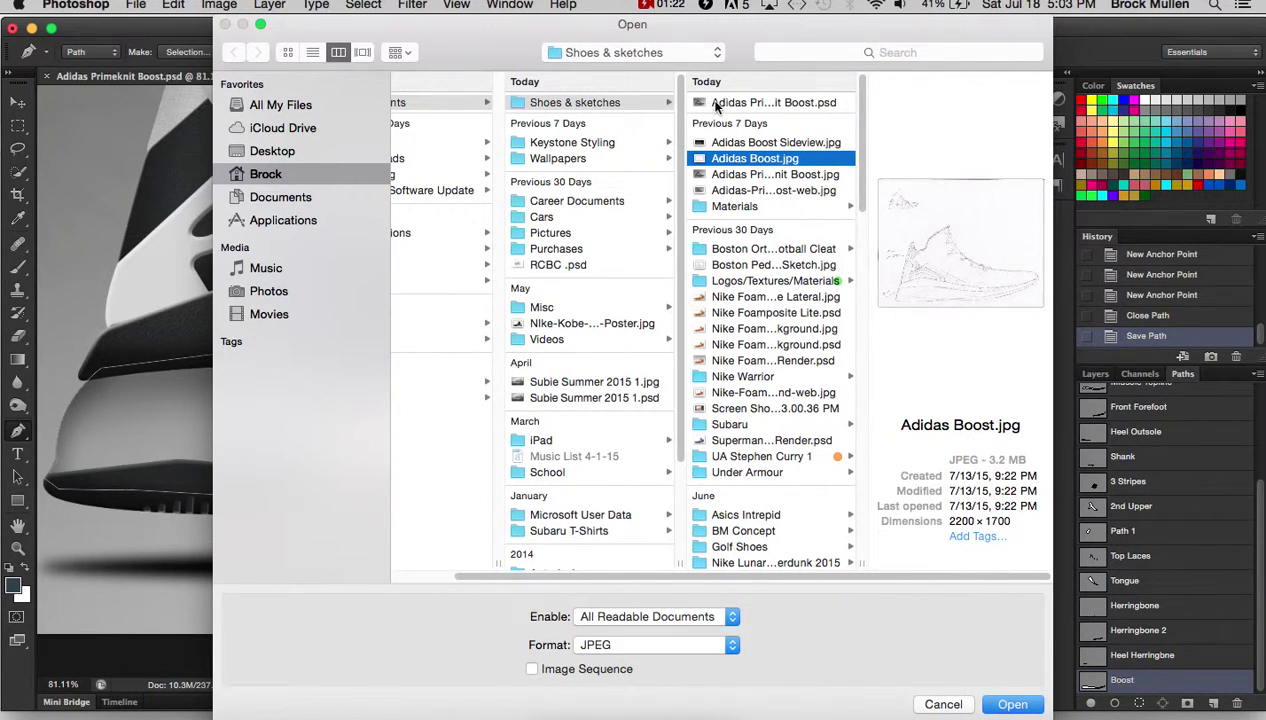
left_click(715, 104)
key("Down")
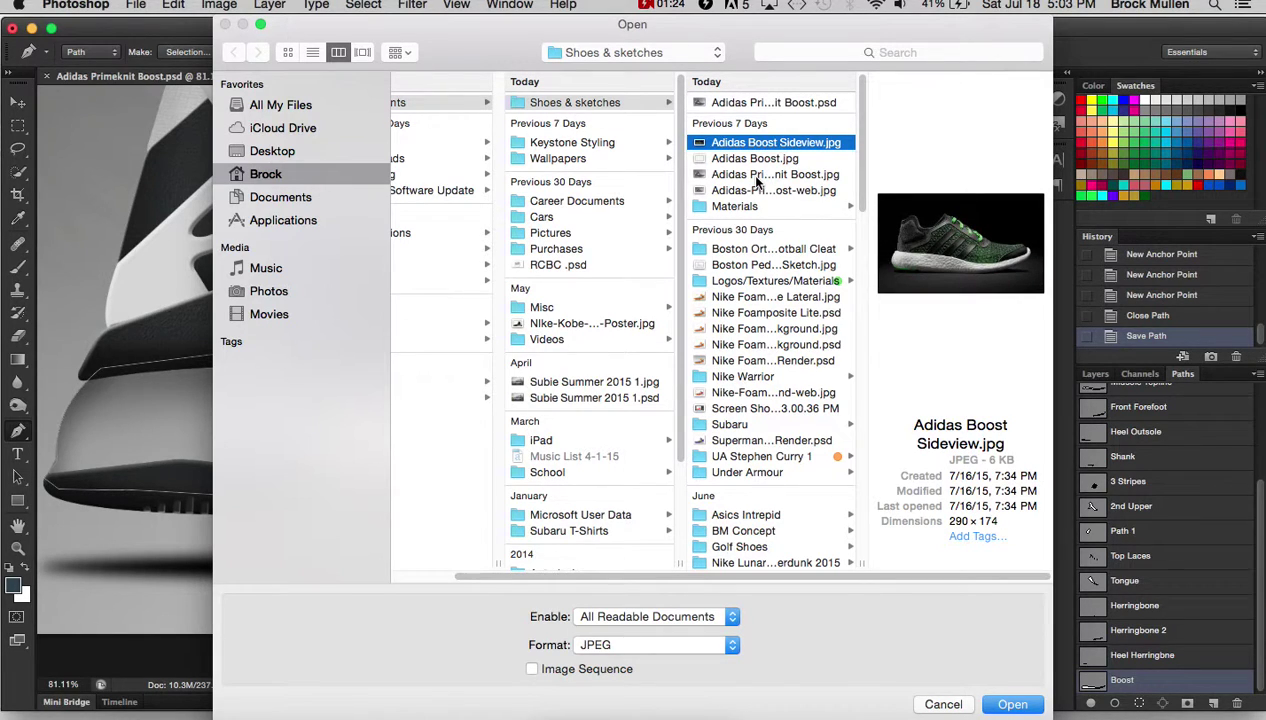
key("Return")
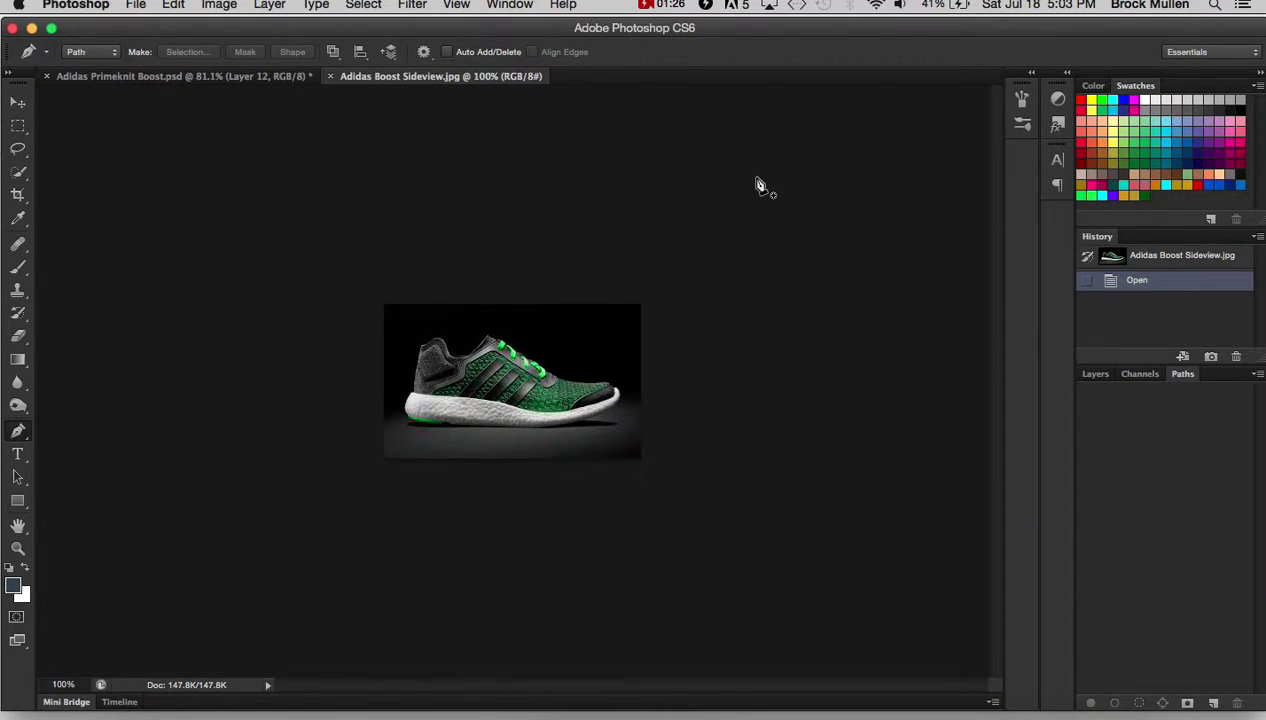
Zoom into the photo and trace the white midsole from the toe along its bottom edge to the heel
scroll(421, 285, "up", 5)
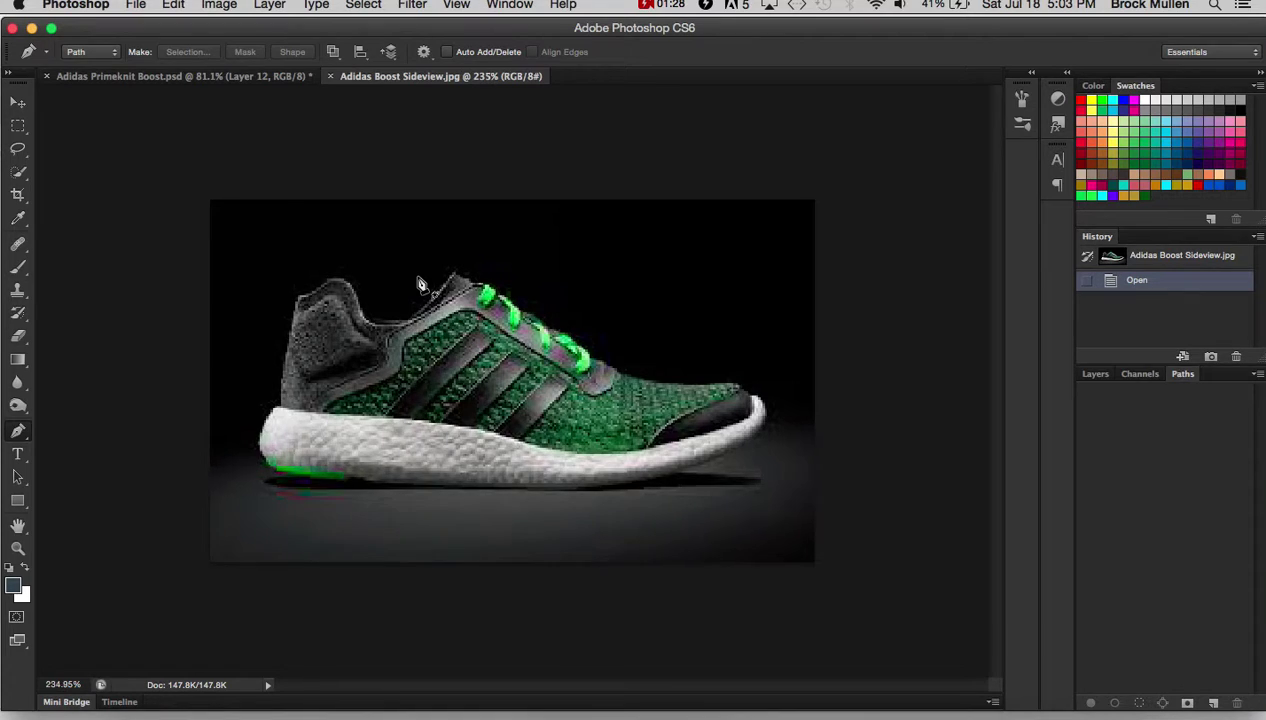
scroll(421, 285, "up", 2)
scroll(421, 285, "up", 2)
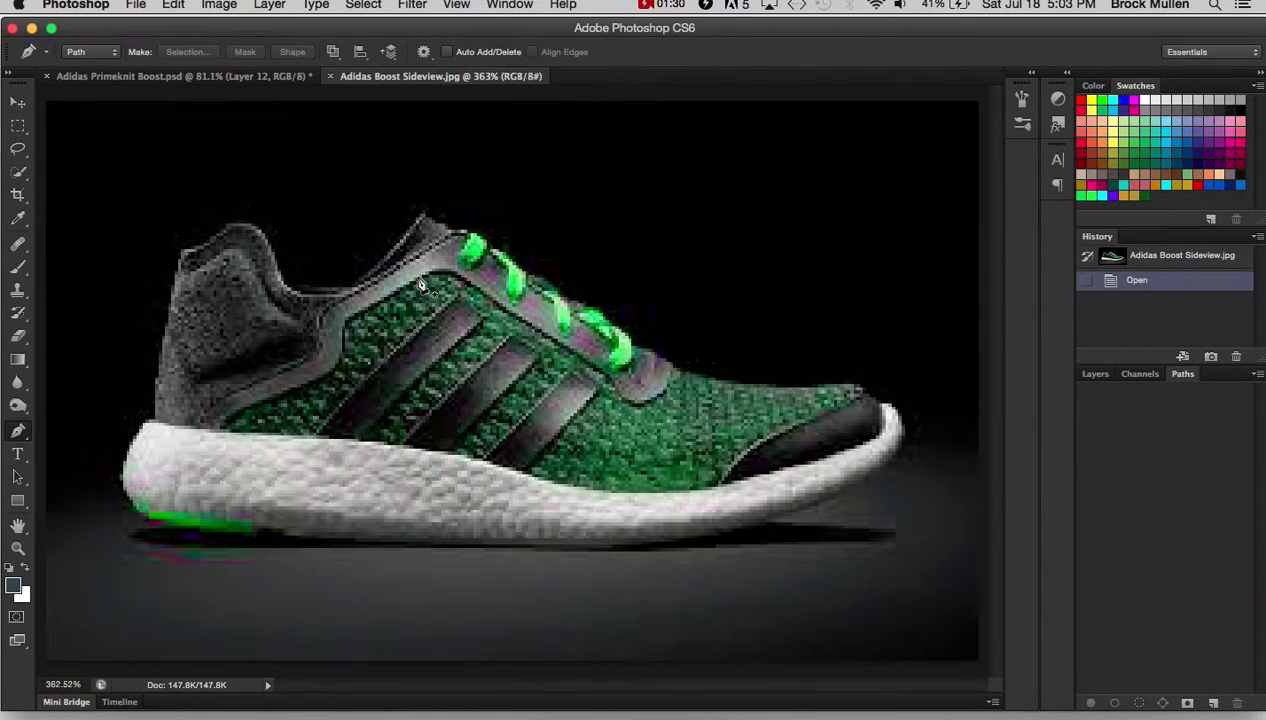
left_click(1092, 376)
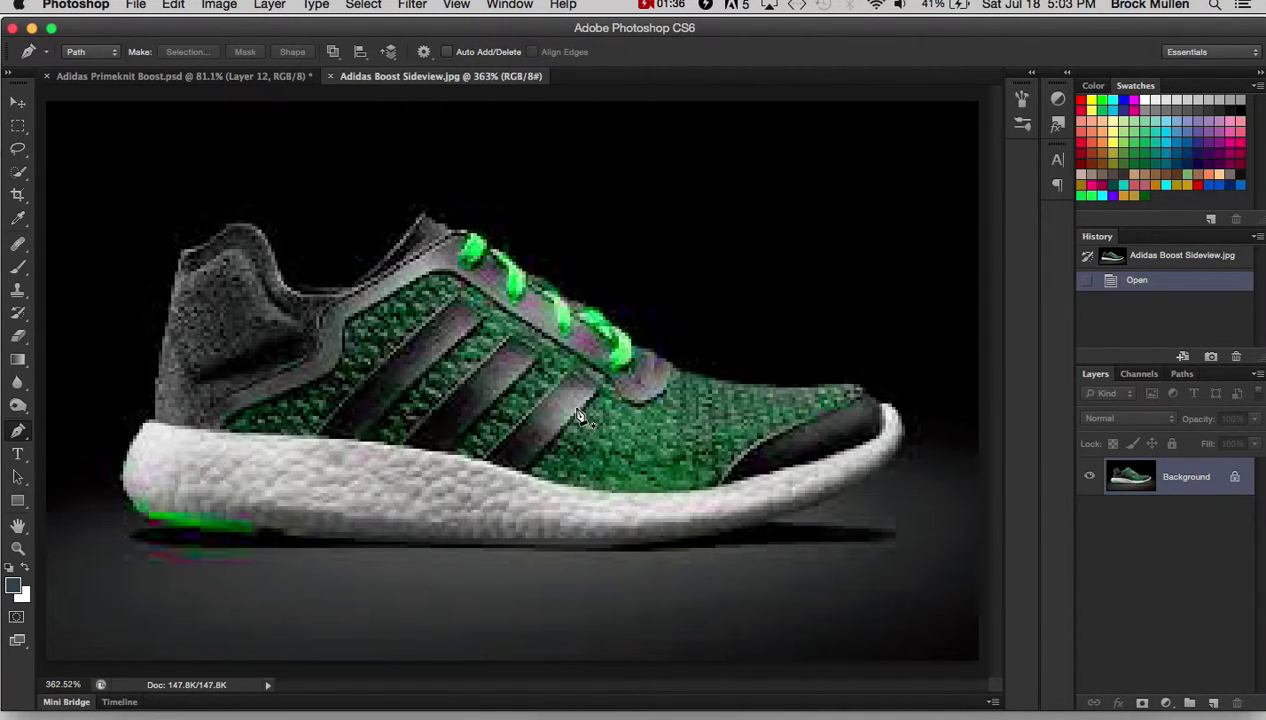
left_click(884, 412)
left_click(896, 448)
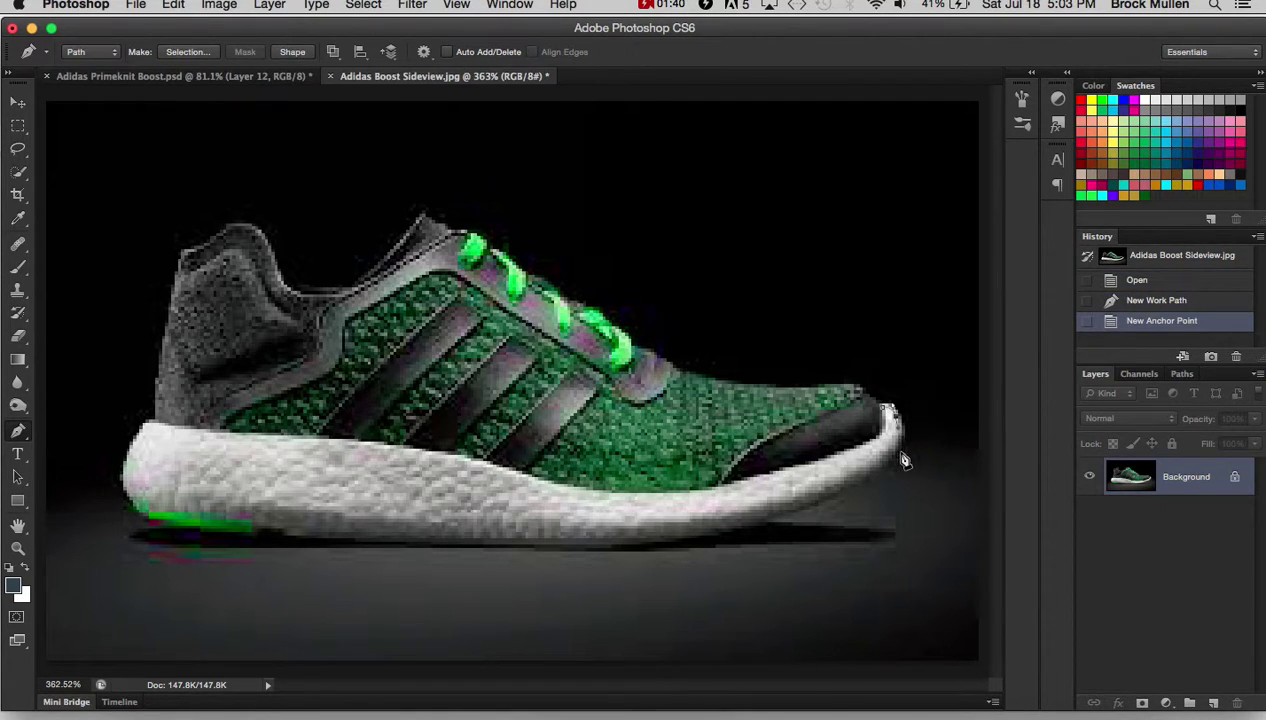
left_click_drag(874, 470, 861, 481)
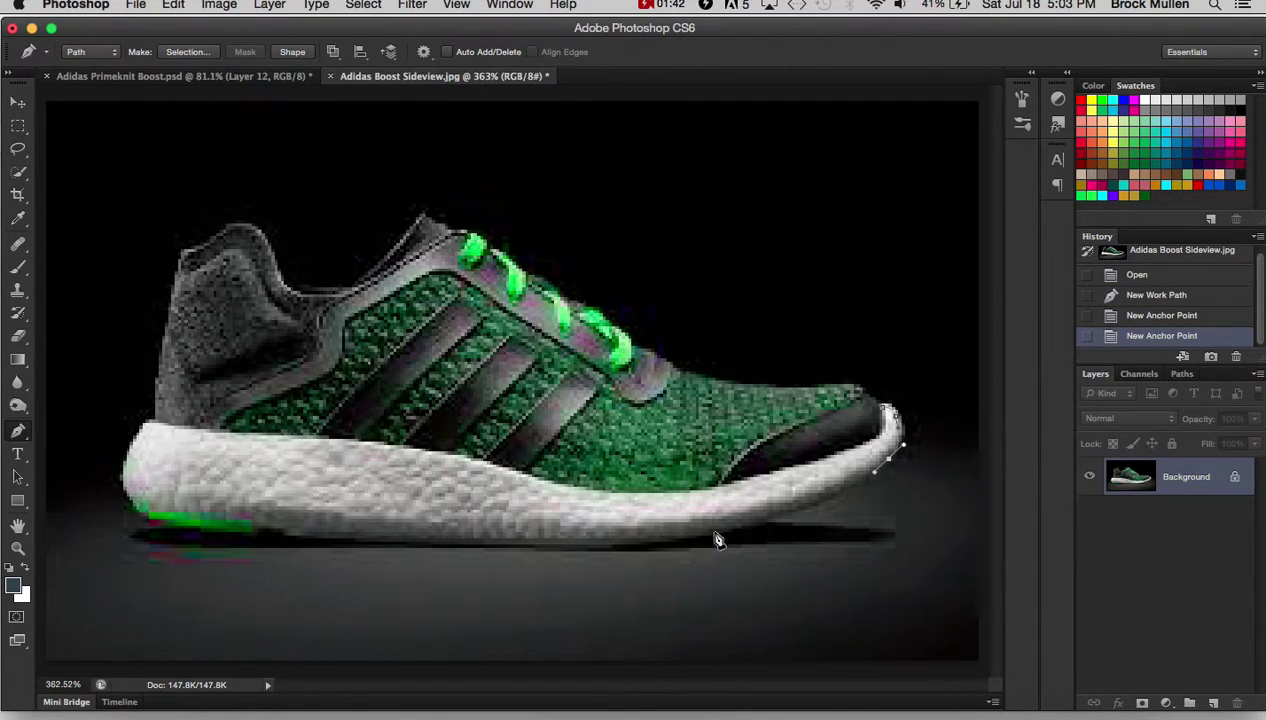
mouse_move(711, 533)
left_mouse_down()
mouse_move(673, 548)
mouse_move(646, 539)
left_mouse_up()
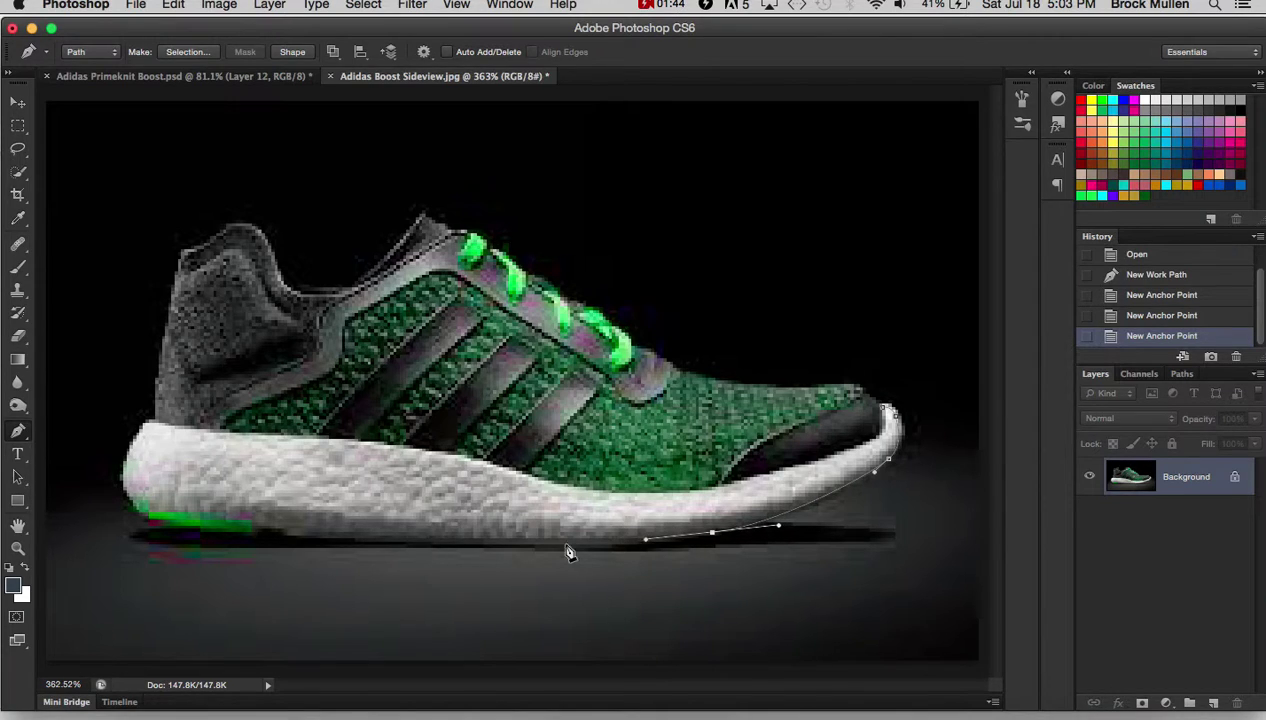
left_click(509, 539)
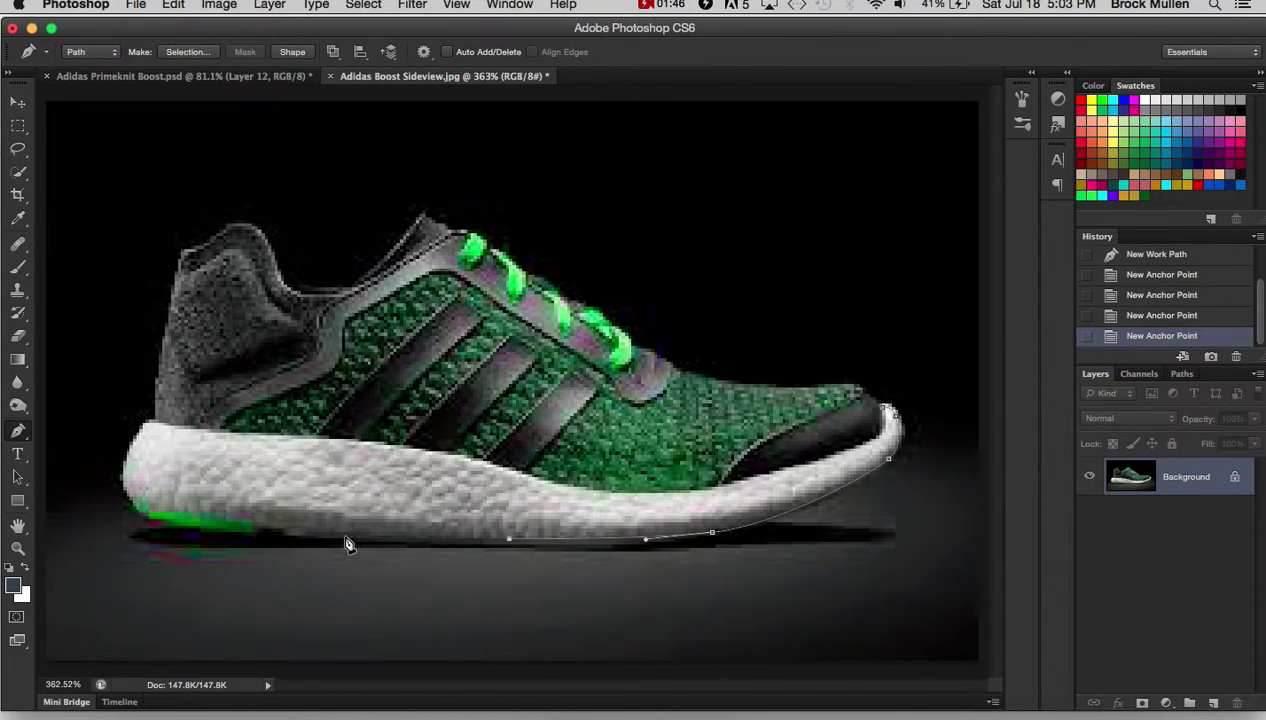
left_click(343, 537)
left_click(127, 501)
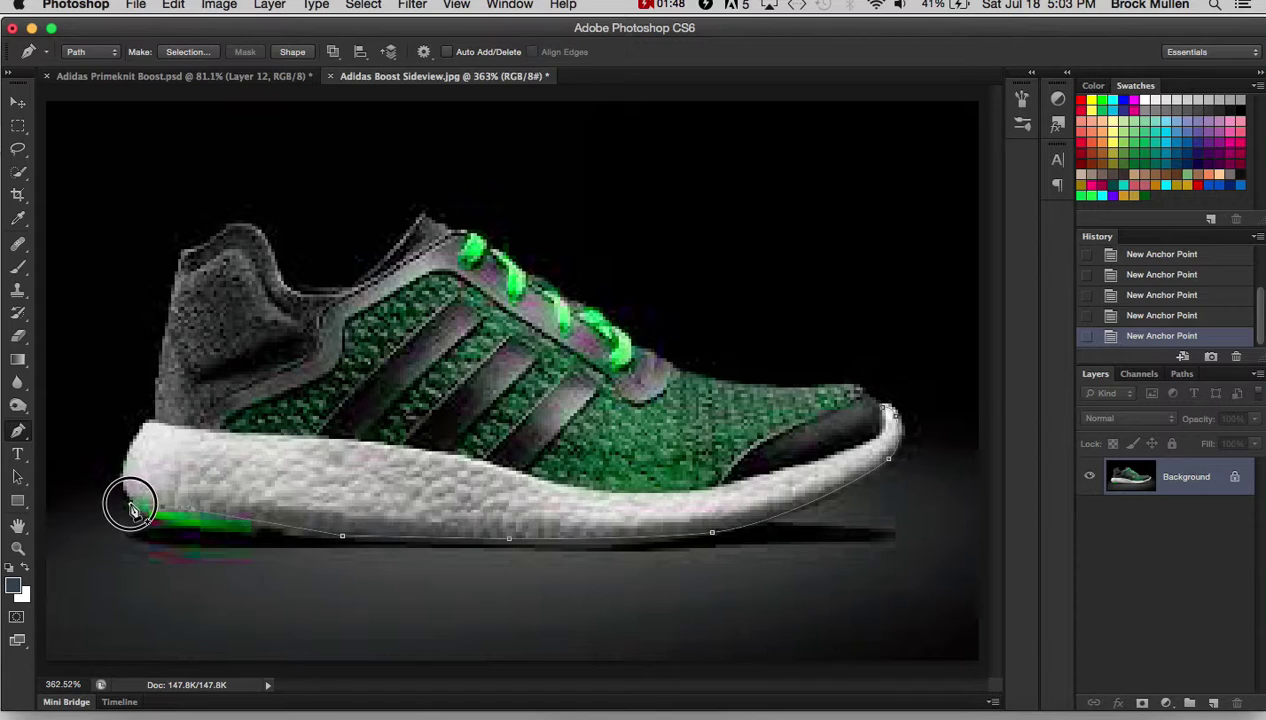
Continue the path up the heel and along the midsole's top edge back to the toe, then make a selection
left_click(147, 426)
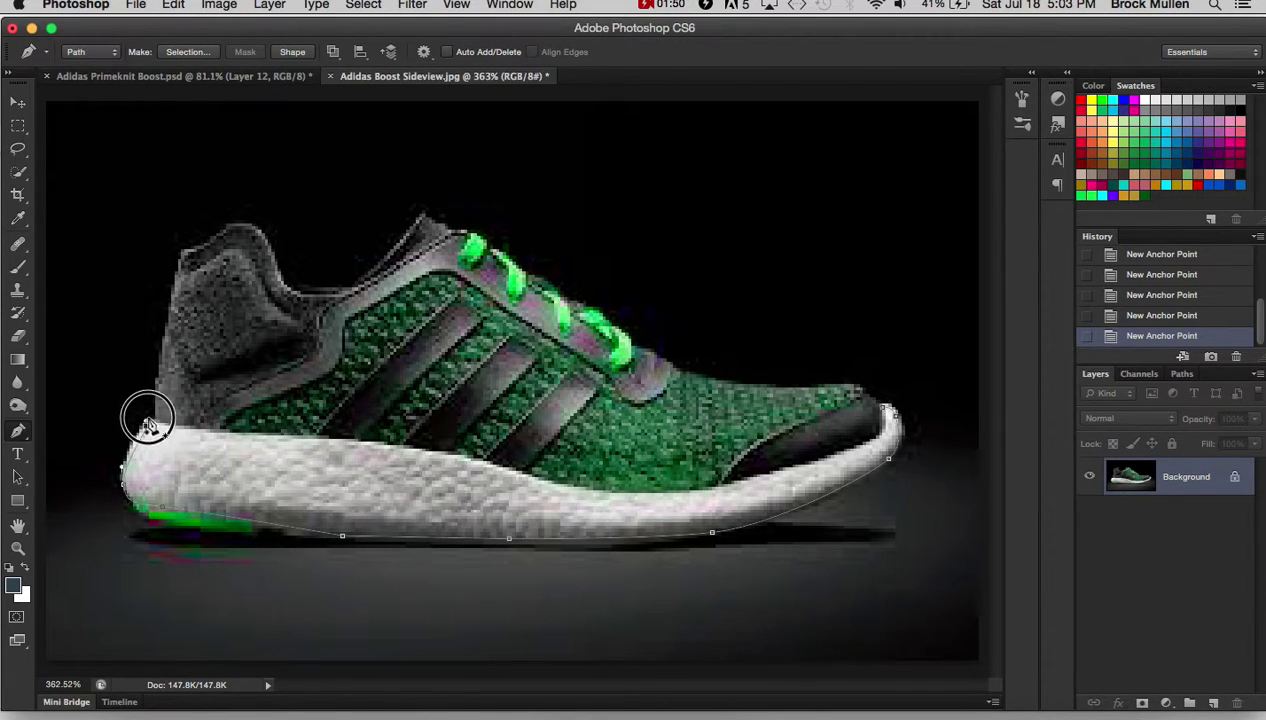
left_click(147, 426)
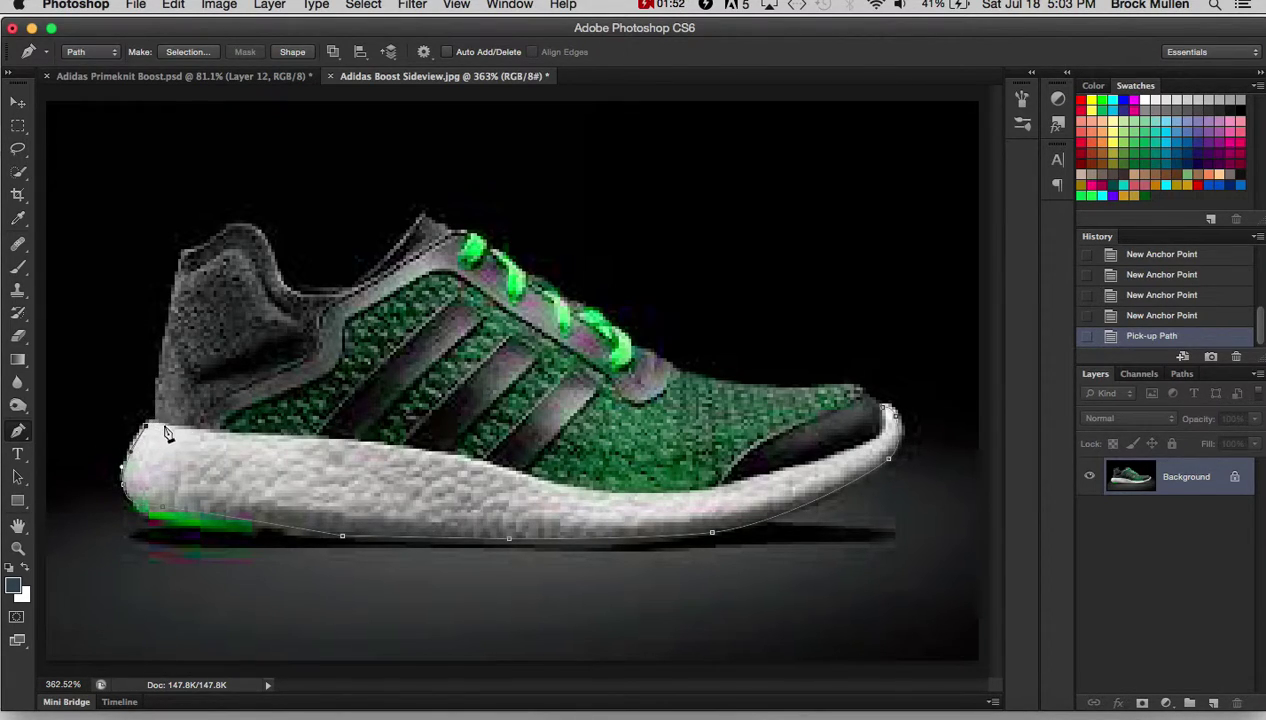
left_click(297, 439)
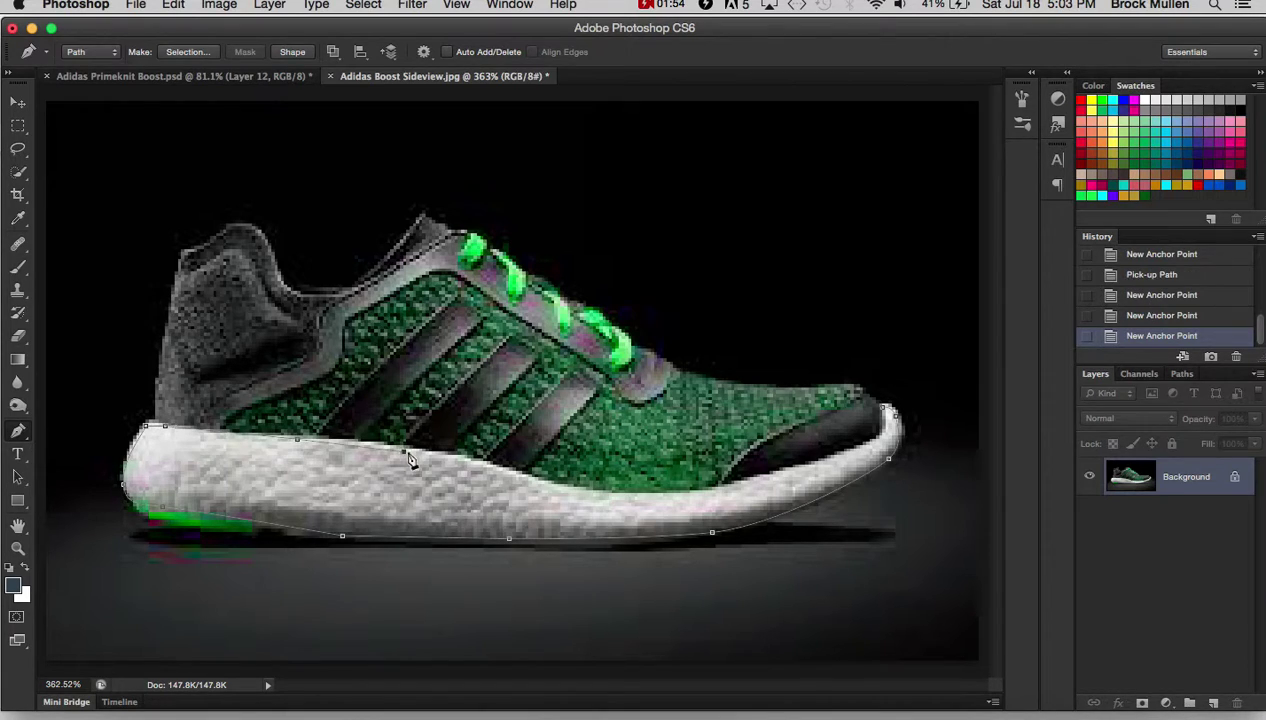
left_click(485, 467)
left_click_drag(592, 496, 614, 494)
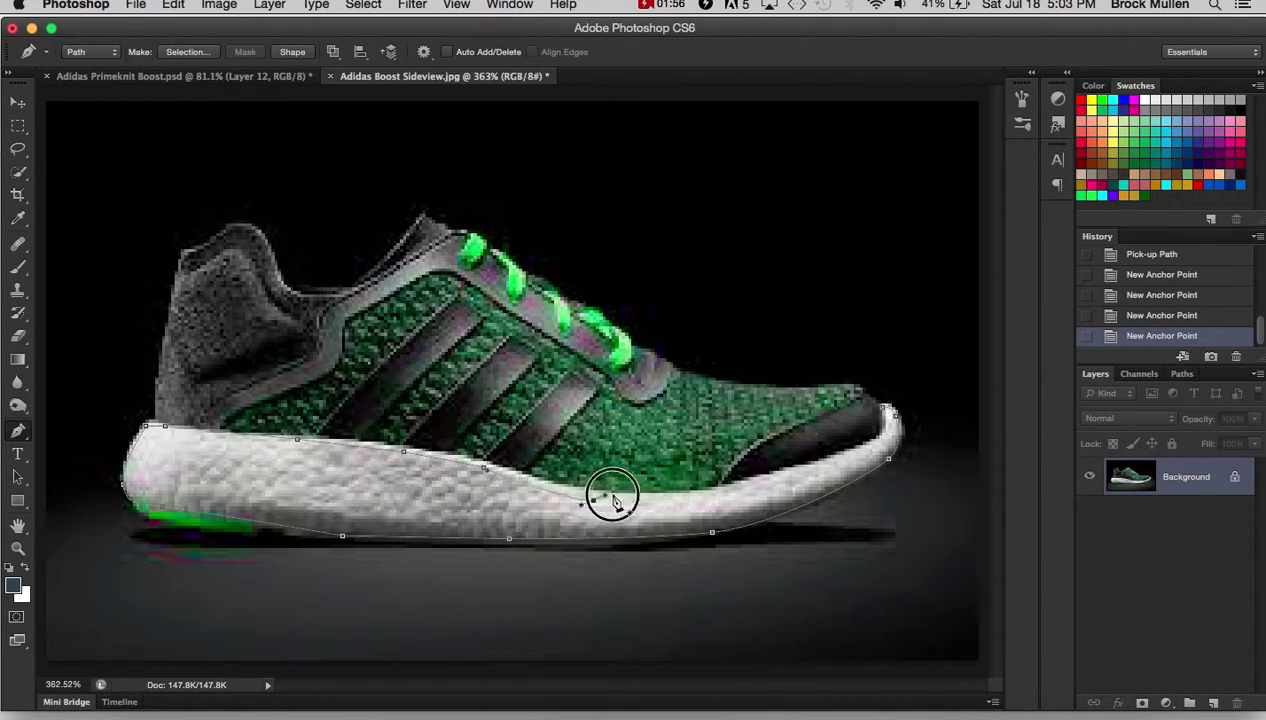
left_click(784, 477)
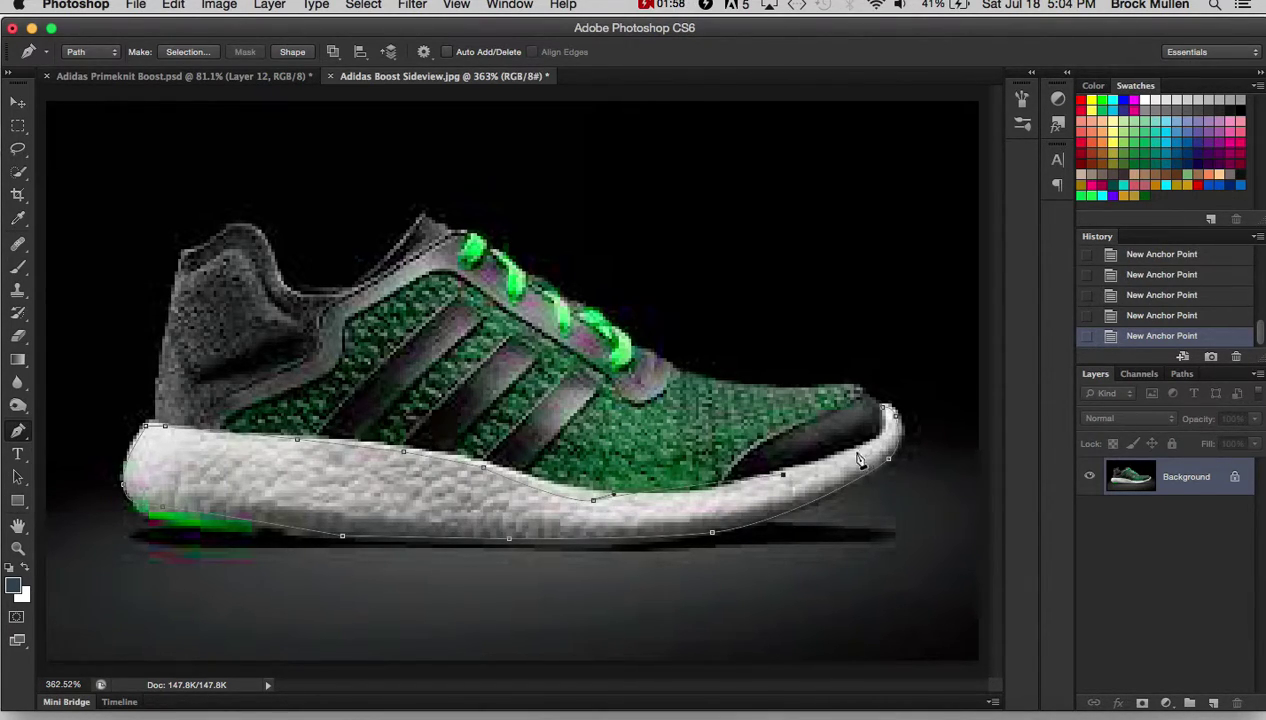
left_click_drag(760, 478, 838, 465)
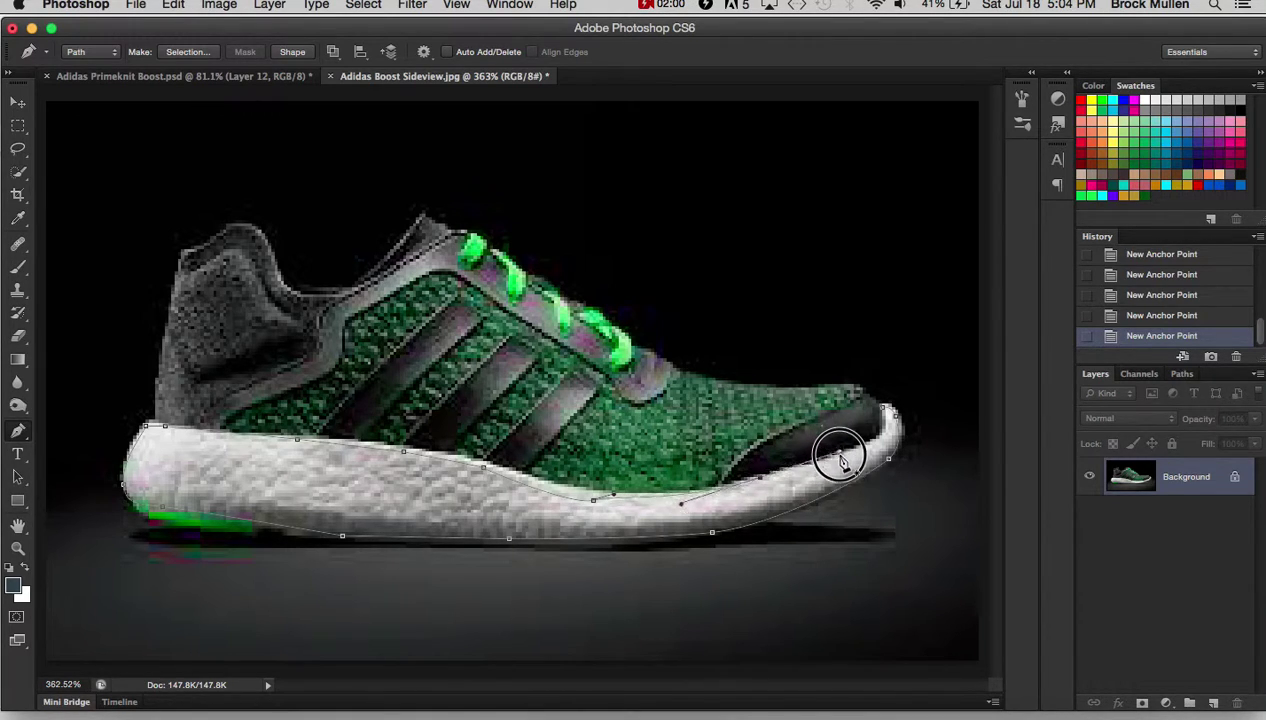
left_click(761, 479)
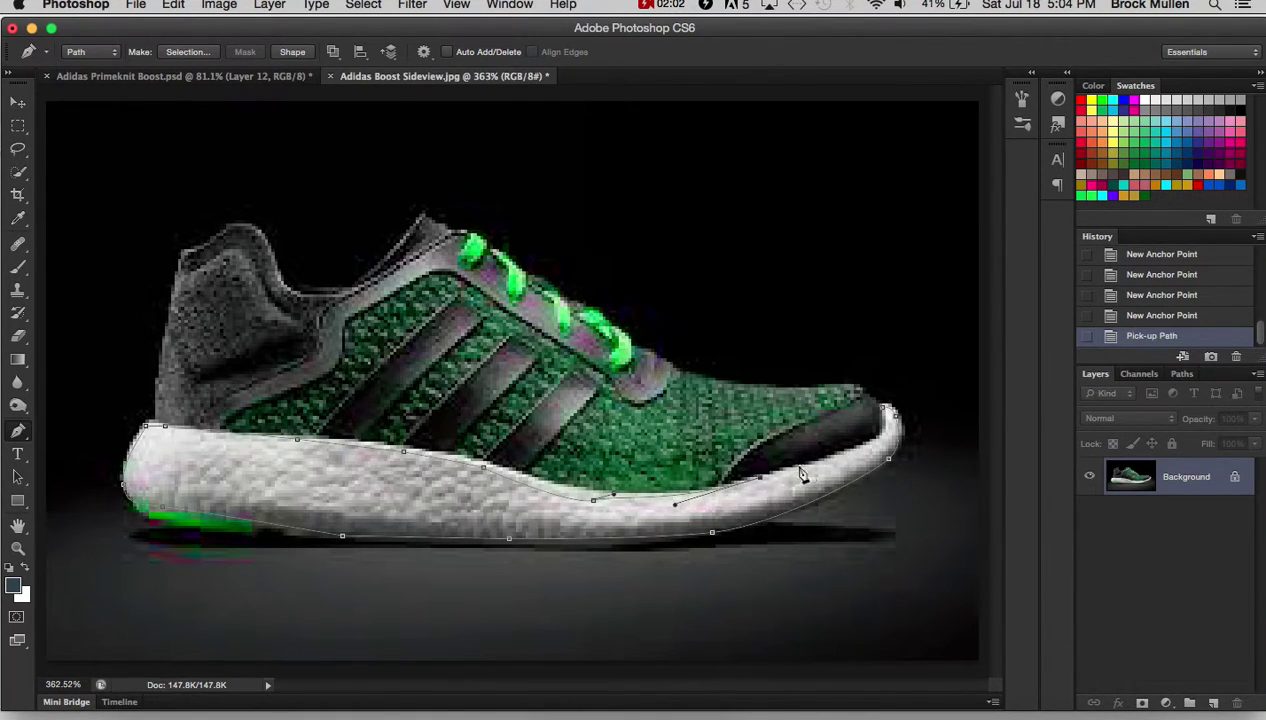
mouse_move(866, 452)
left_mouse_down()
mouse_move(884, 450)
mouse_move(870, 390)
left_mouse_up()
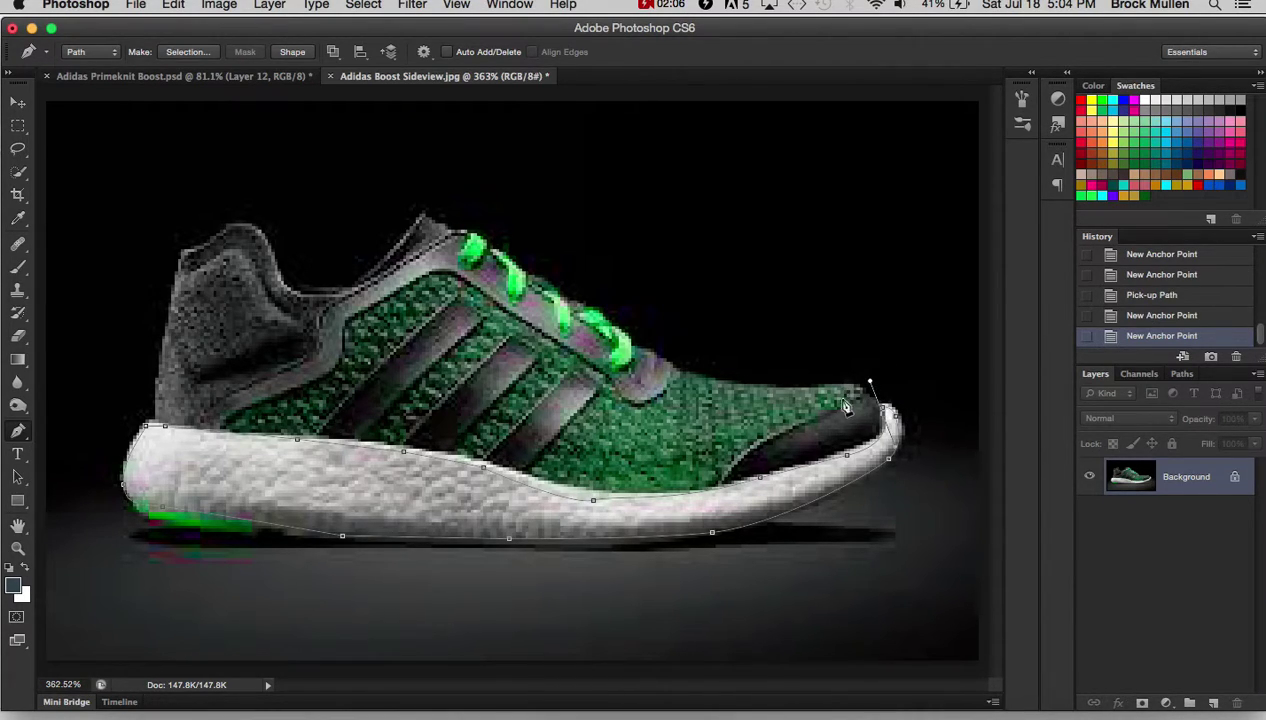
left_click(188, 52)
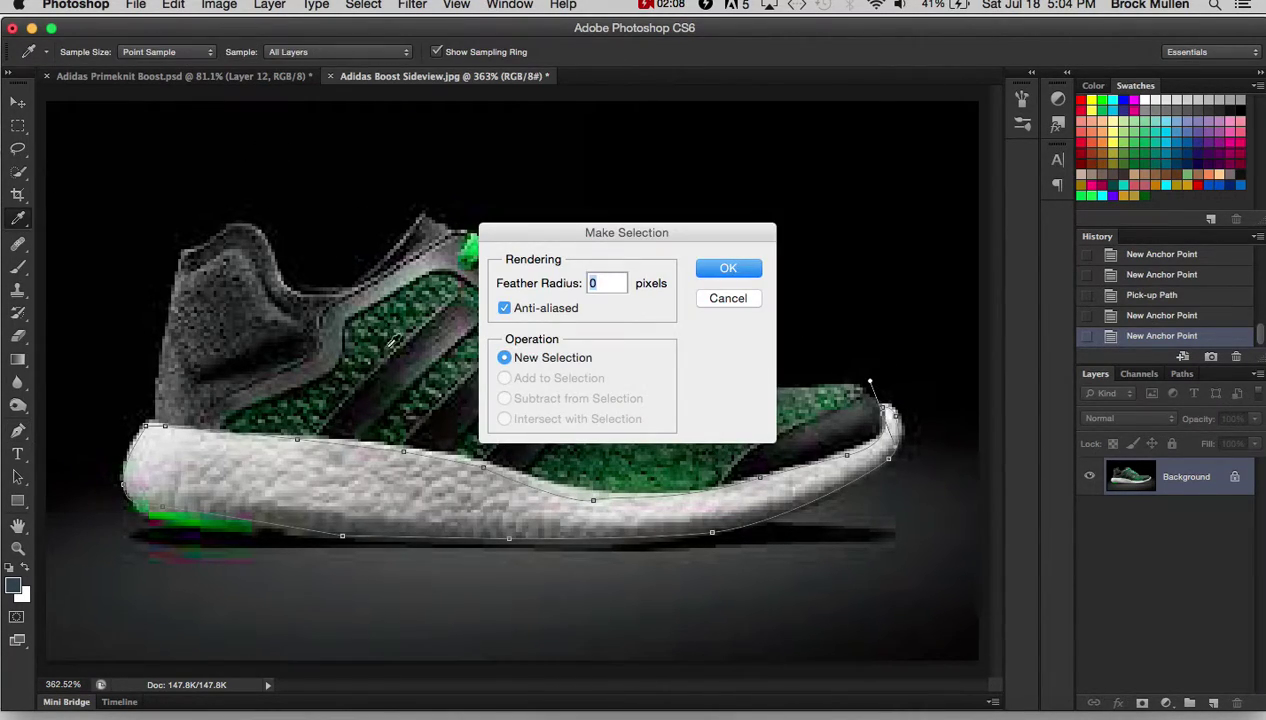
Convert the path to a selection and paste the Boost sole into Adidas Primeknit Boost.psd as Layer 13
key("Return")
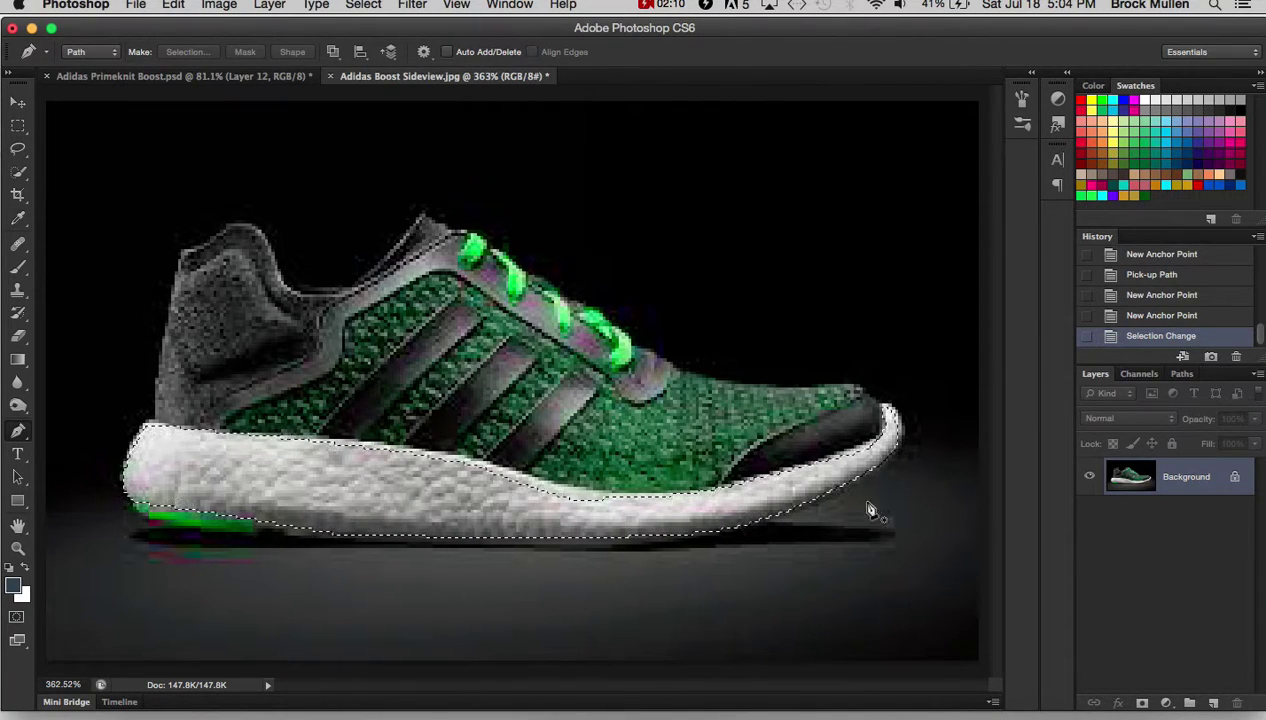
left_click(175, 75)
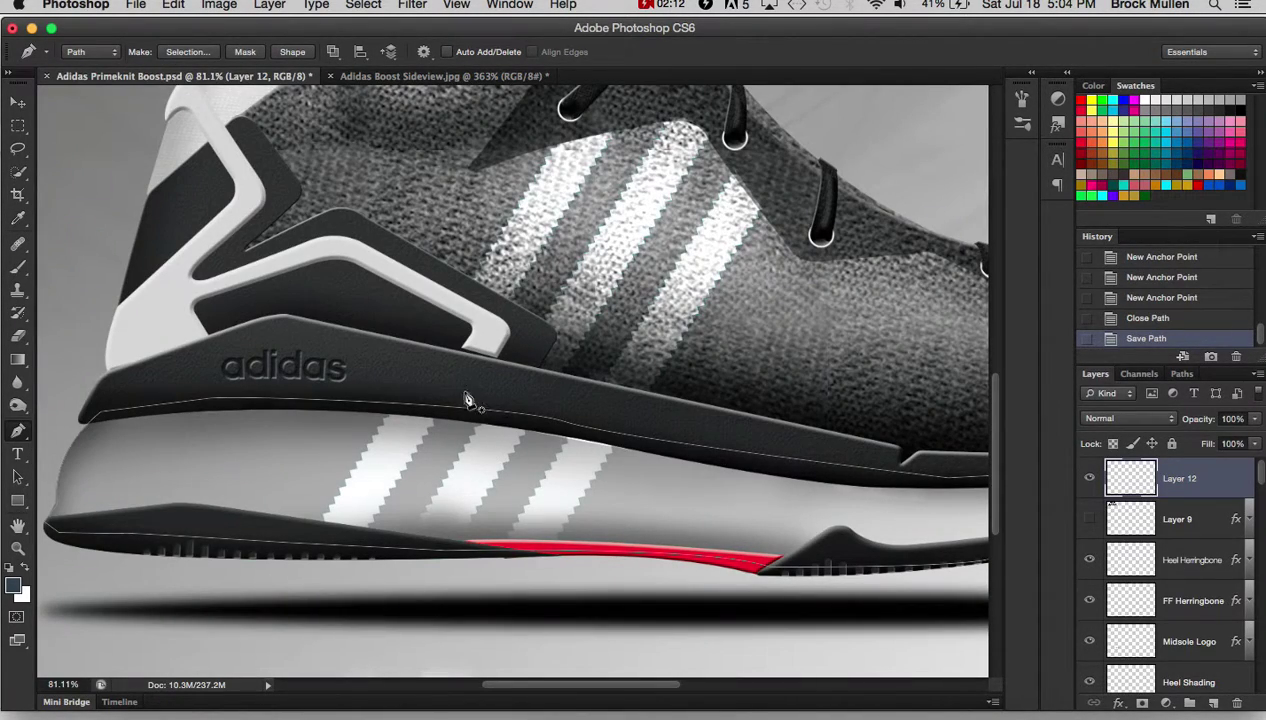
key("ctrl+v")
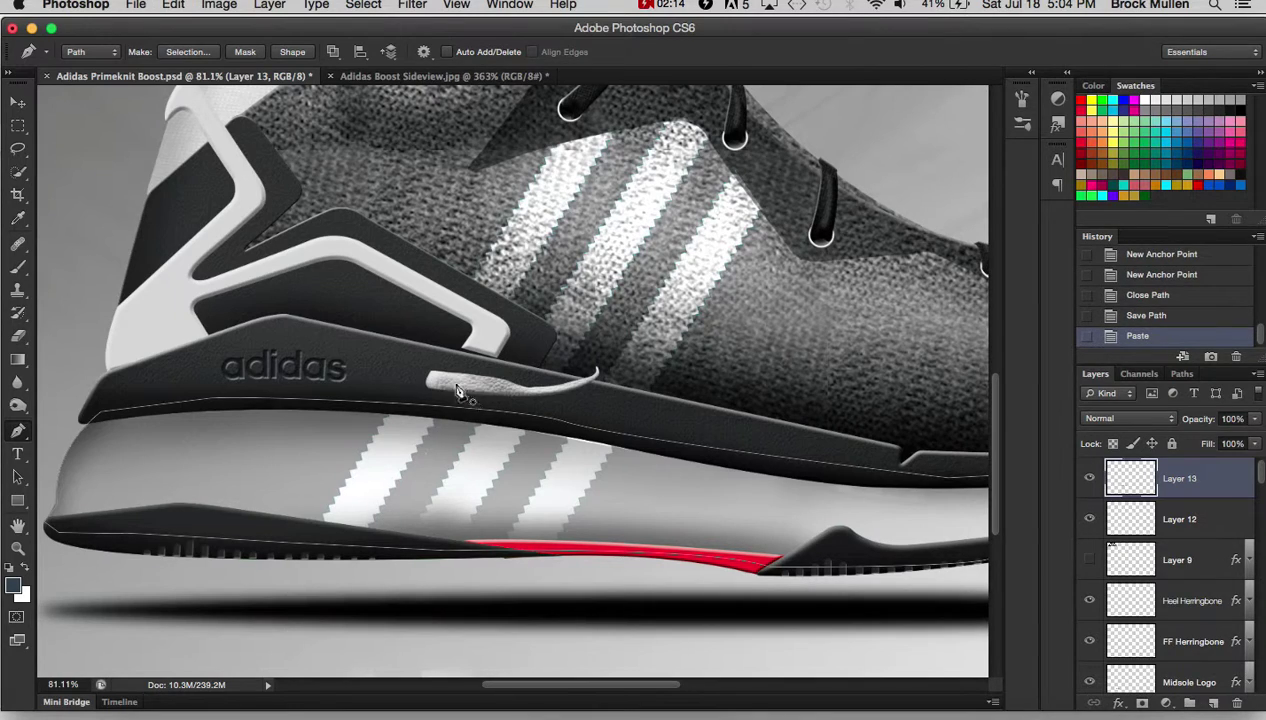
left_click(17, 103)
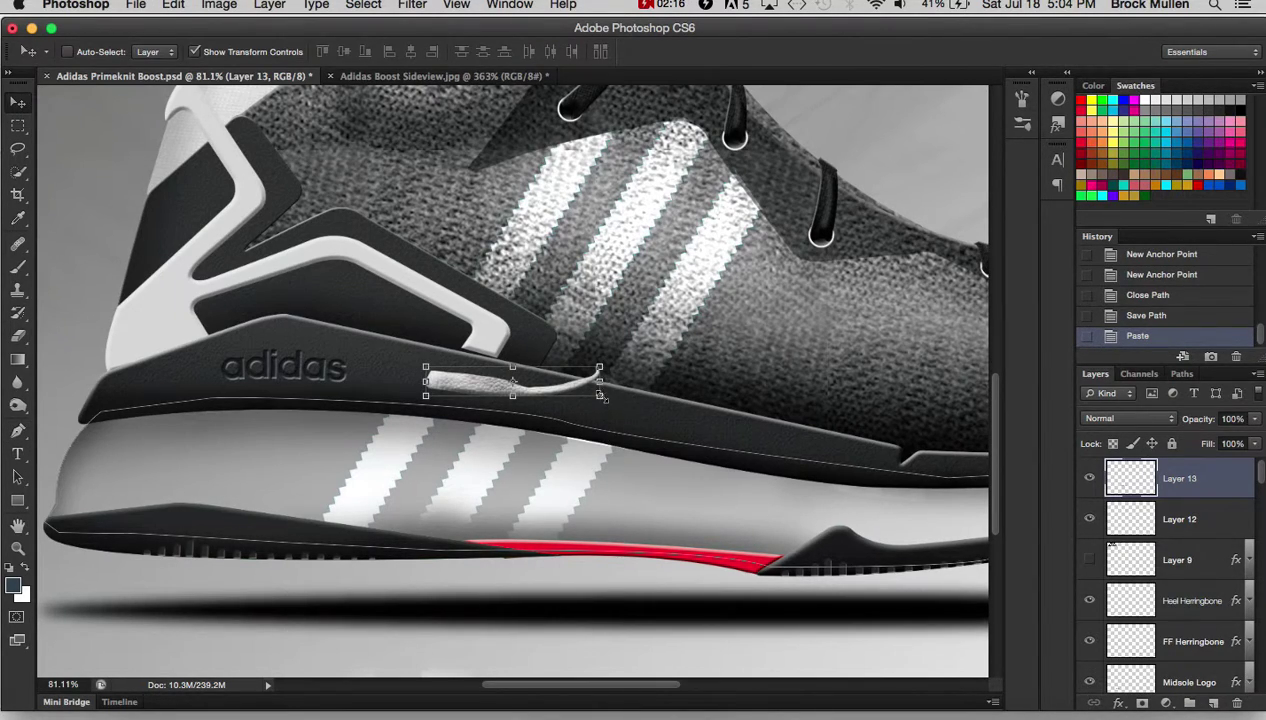
Scale the pasted texture with the transform handles to span the midsole from heel to toe
left_click_drag(600, 396, 733, 417)
left_click_drag(427, 417, 352, 486)
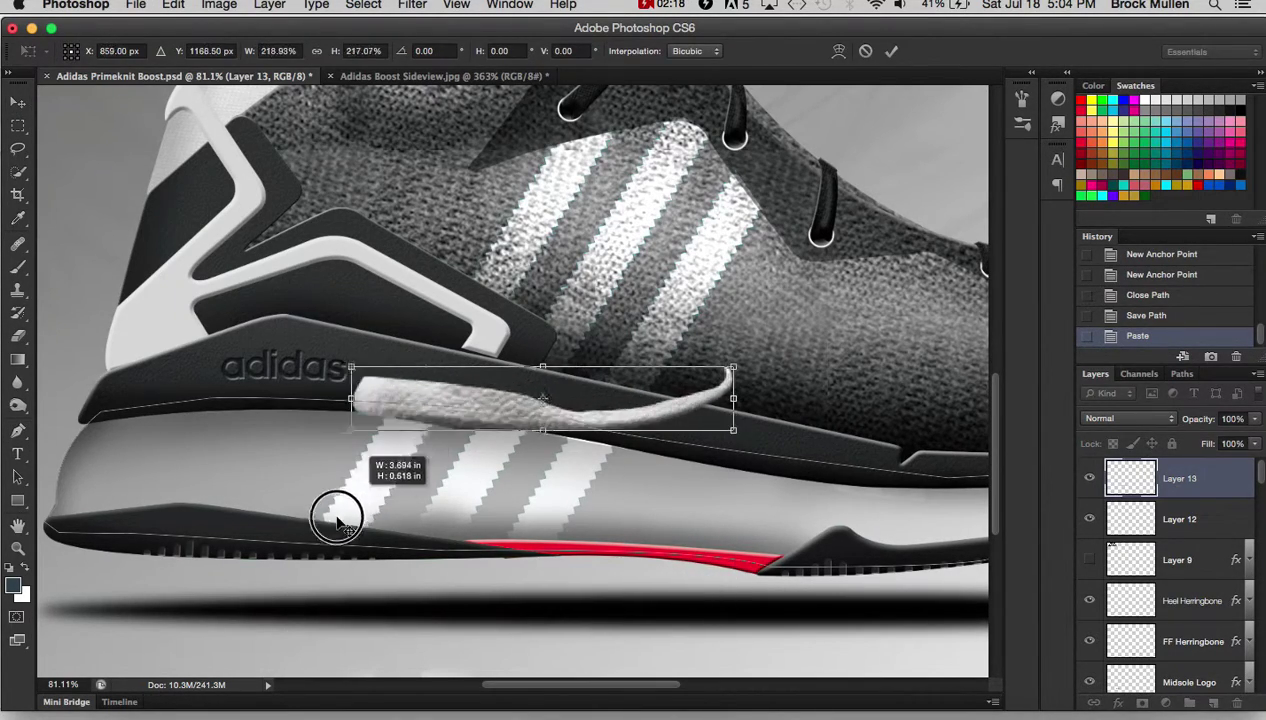
scroll(587, 458, "down", 3)
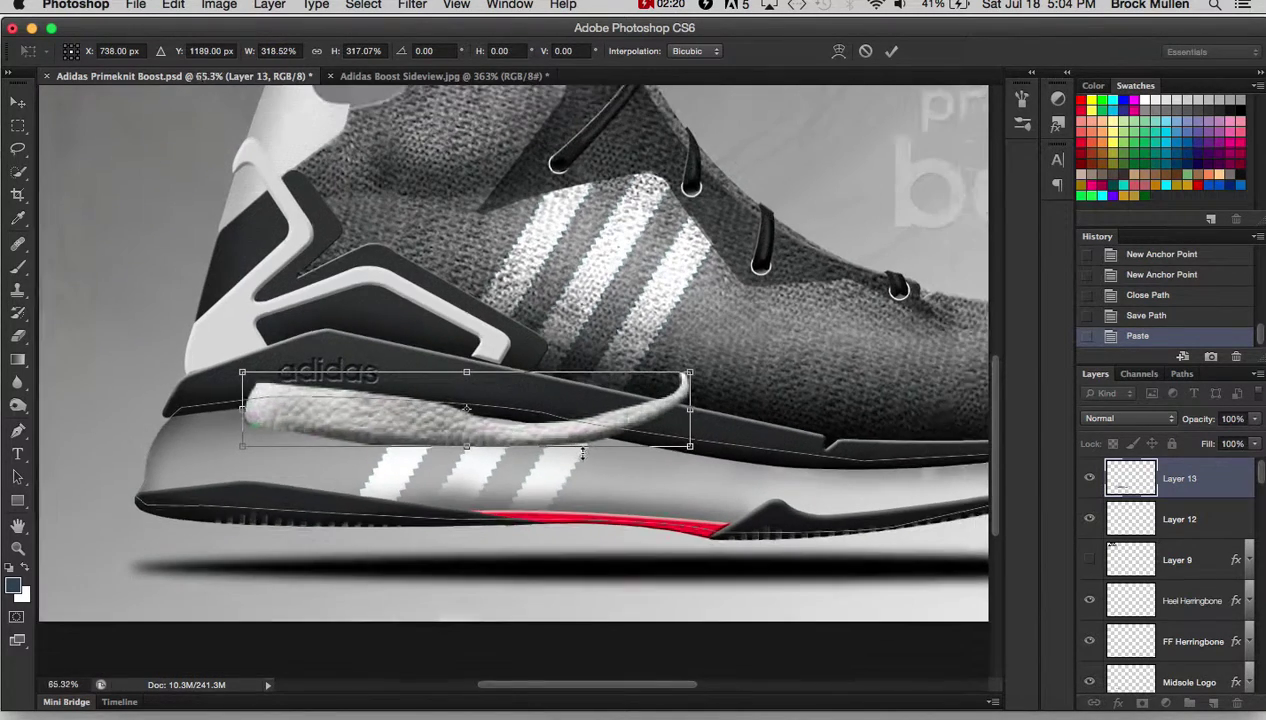
scroll(560, 485, "down", 3)
scroll(530, 510, "down", 2)
left_click_drag(506, 525, 830, 637)
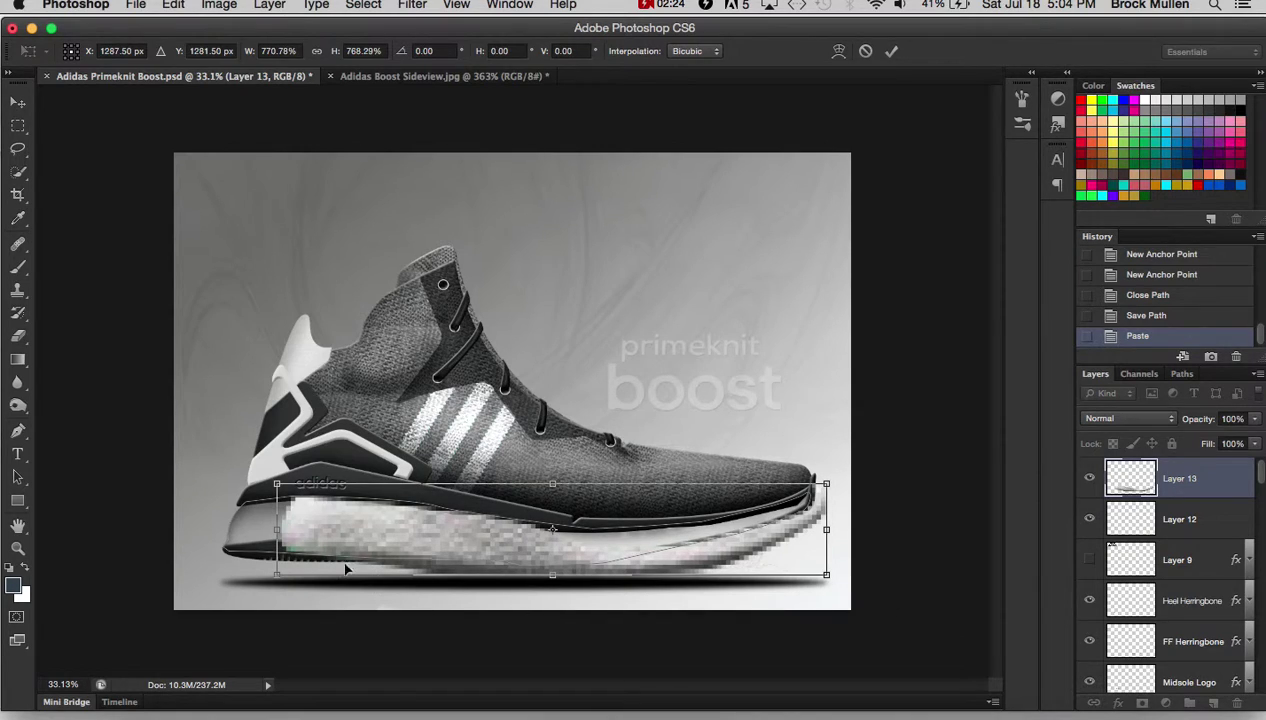
left_click_drag(263, 590, 249, 588)
left_click_drag(367, 518, 340, 526)
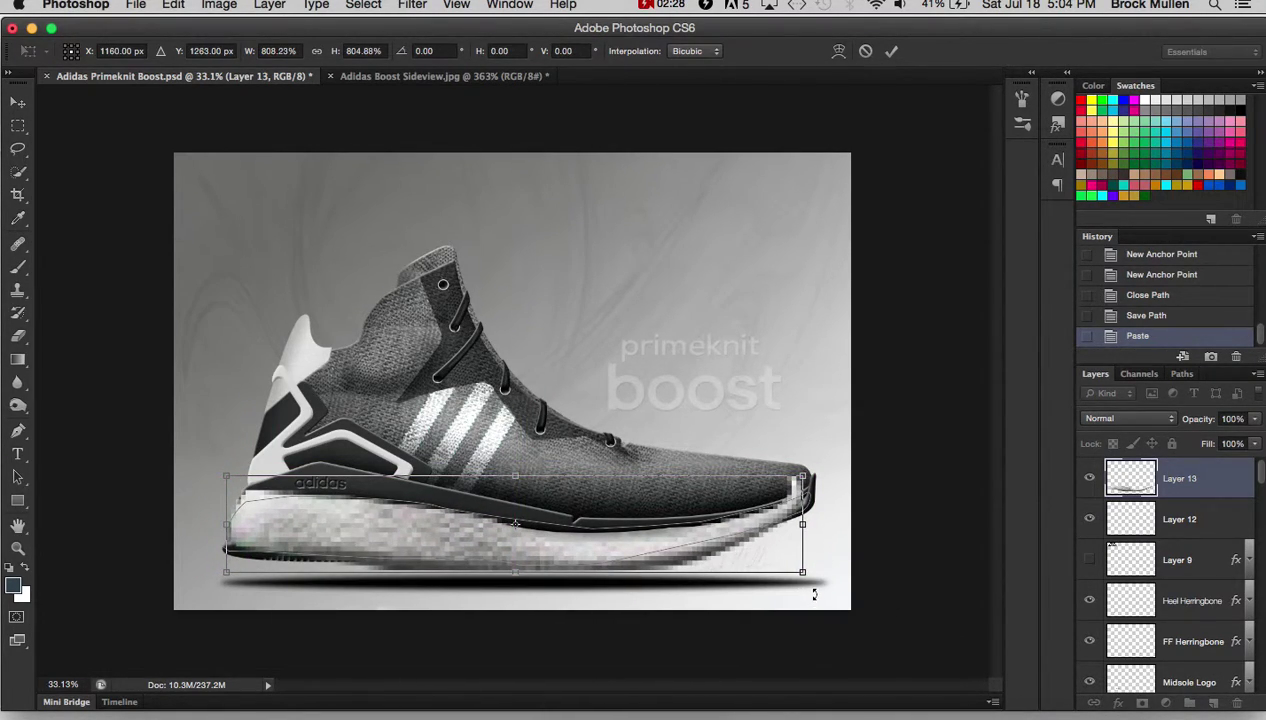
left_click_drag(805, 579, 806, 572)
left_click_drag(806, 523, 811, 522)
key("Return")
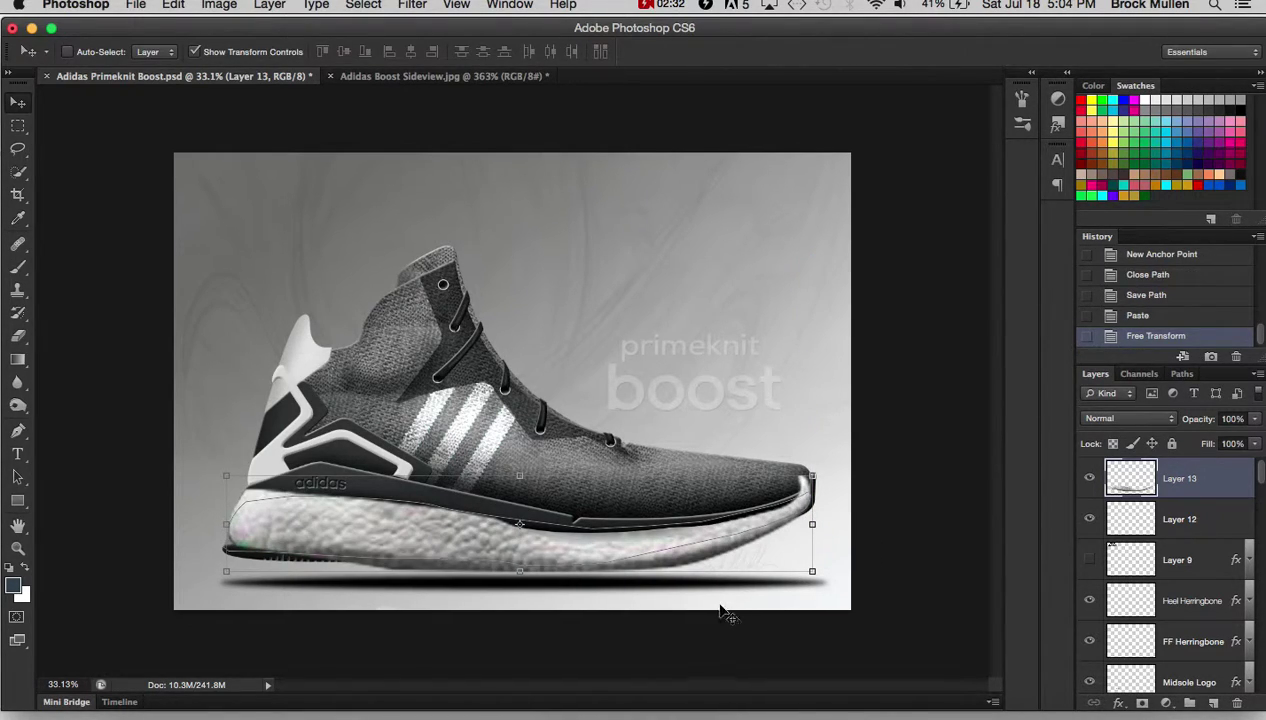
Nudge the scaled texture into place over the midsole and widen it slightly at the toe
left_click_drag(641, 557, 642, 567)
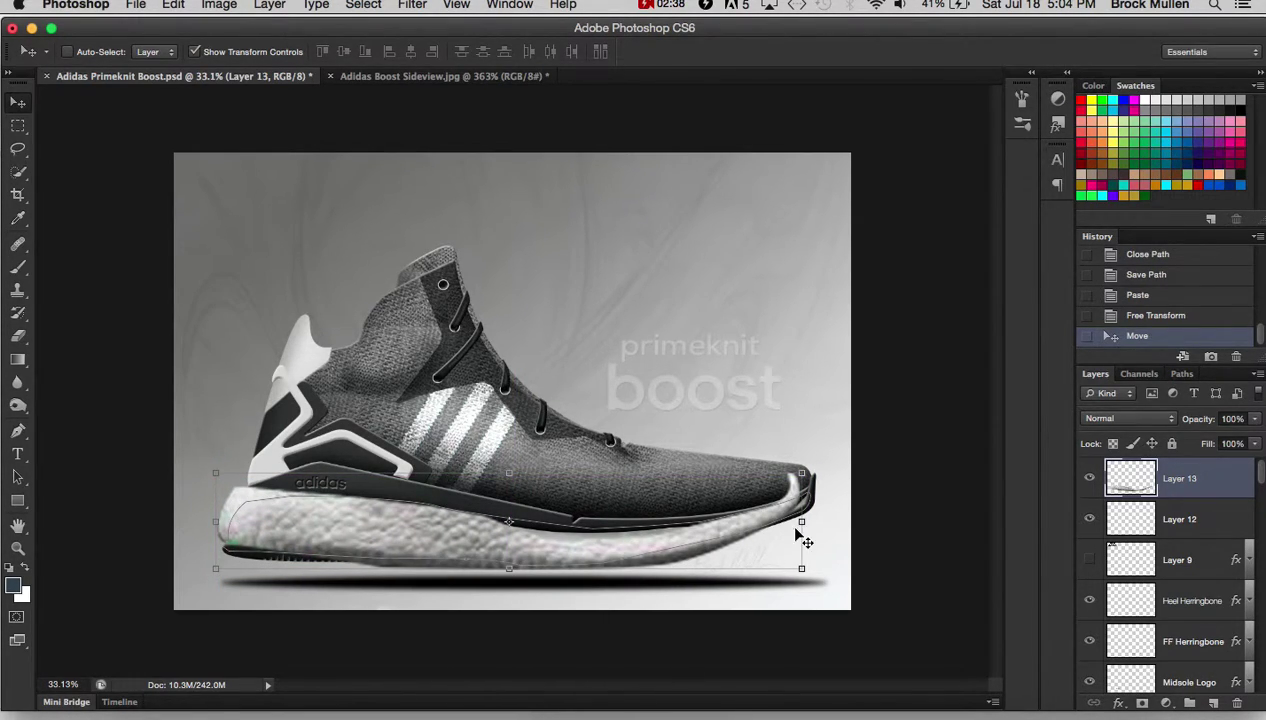
left_click_drag(738, 571, 747, 574)
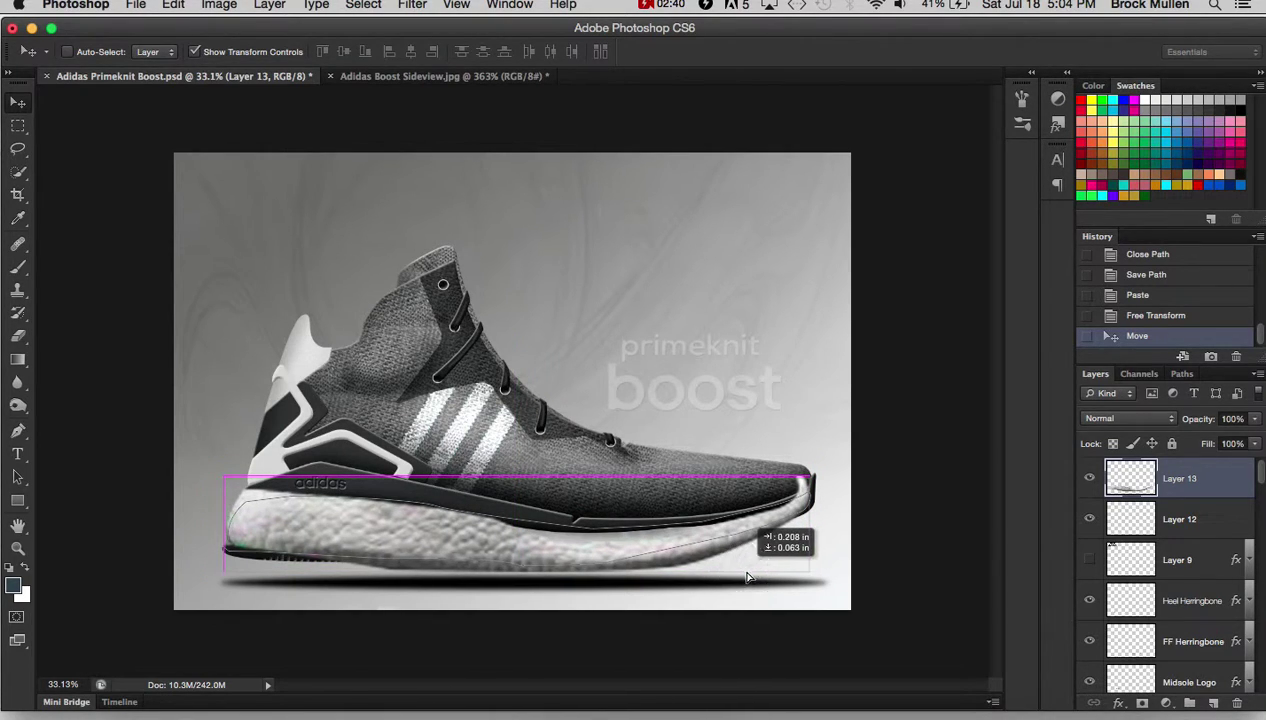
left_click_drag(807, 523, 813, 523)
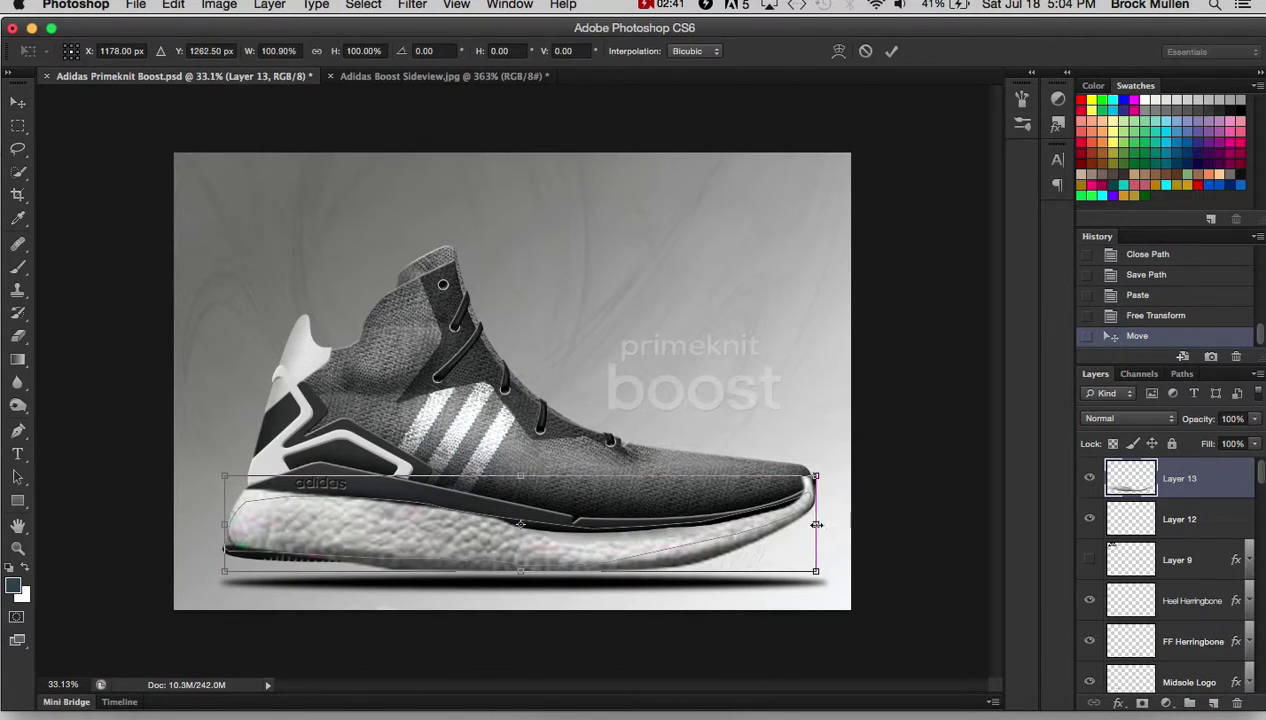
Load the Boost path as a selection, invert it and delete the texture outside the midsole
left_click(1182, 374)
scroll(1125, 660, "down", 5)
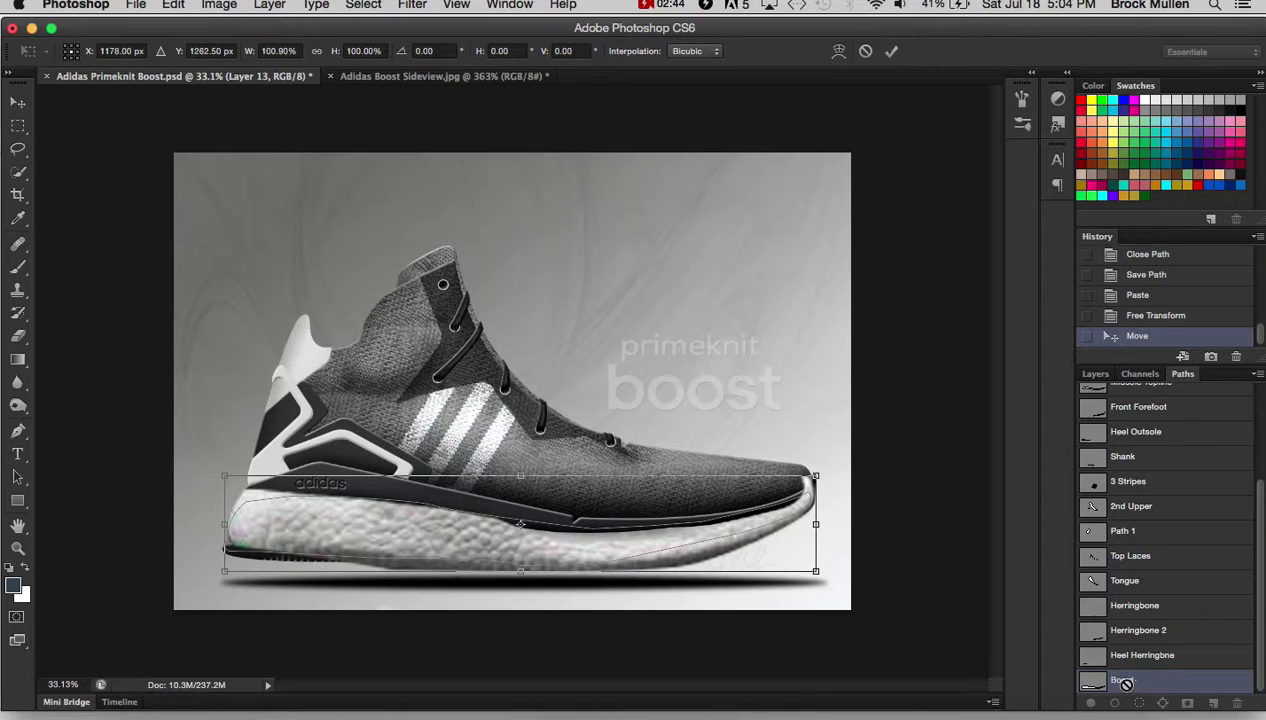
key("Return")
left_click(1140, 703)
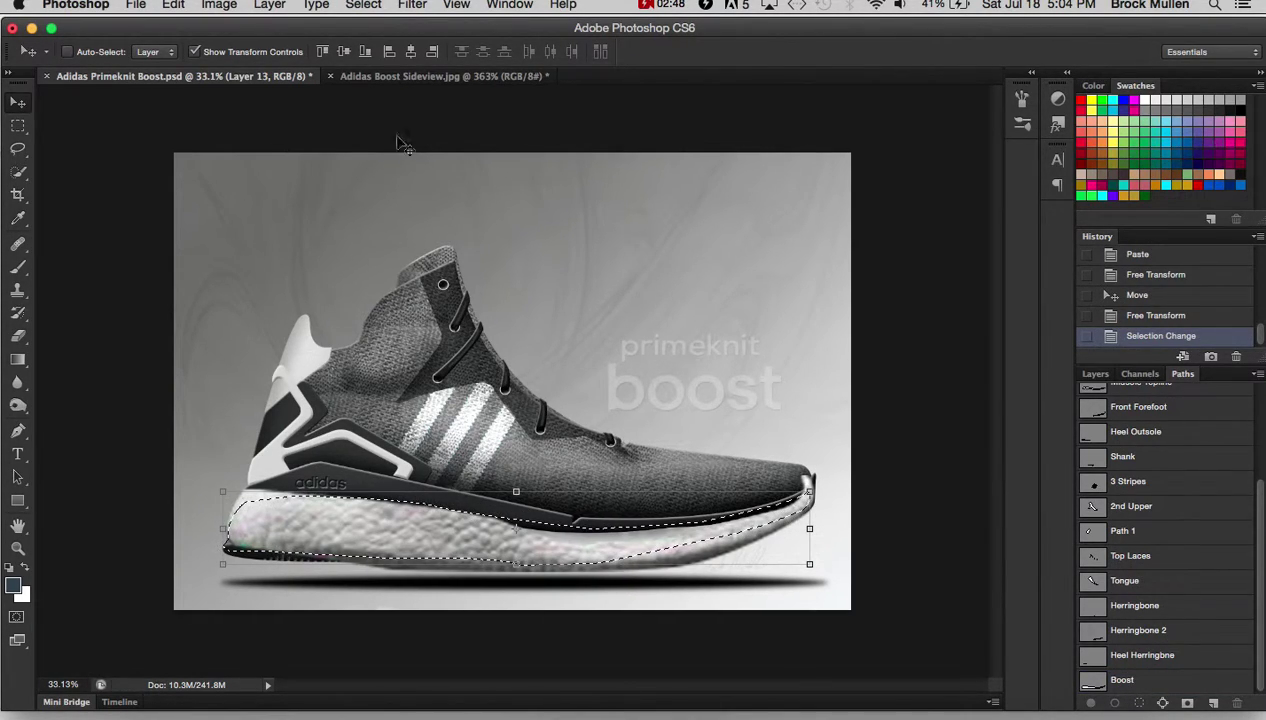
left_click(363, 5)
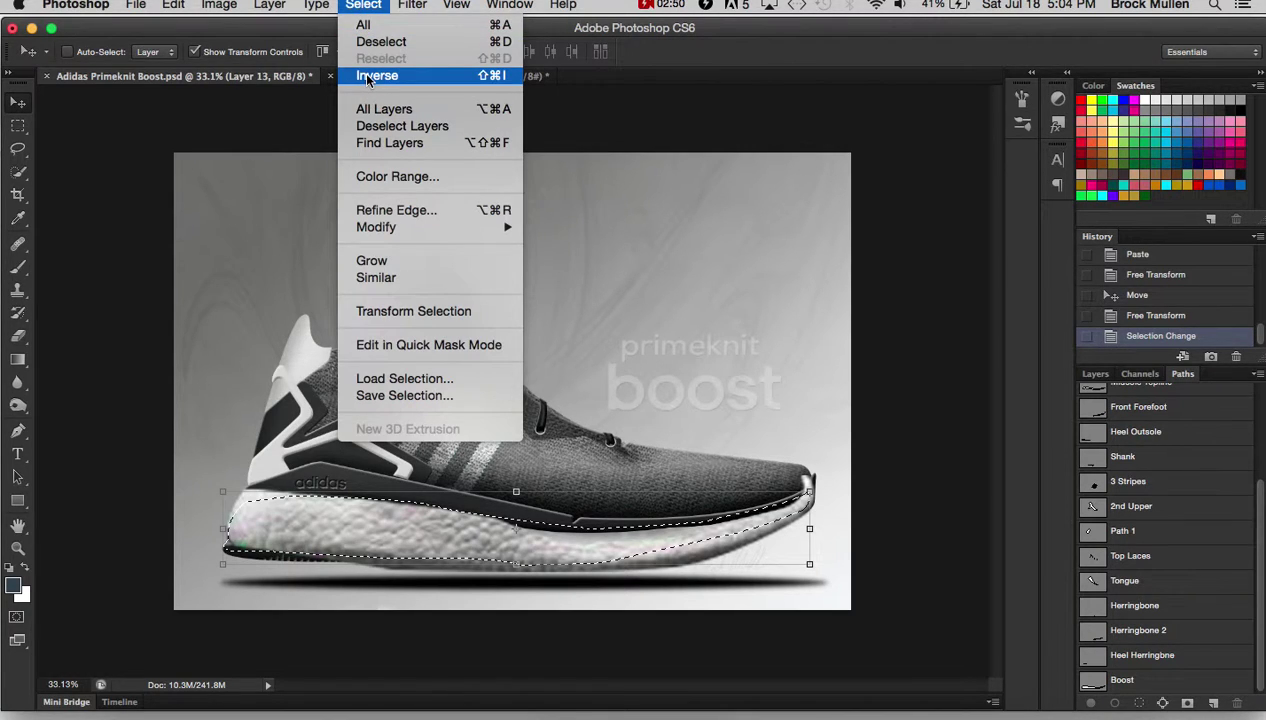
left_click(370, 76)
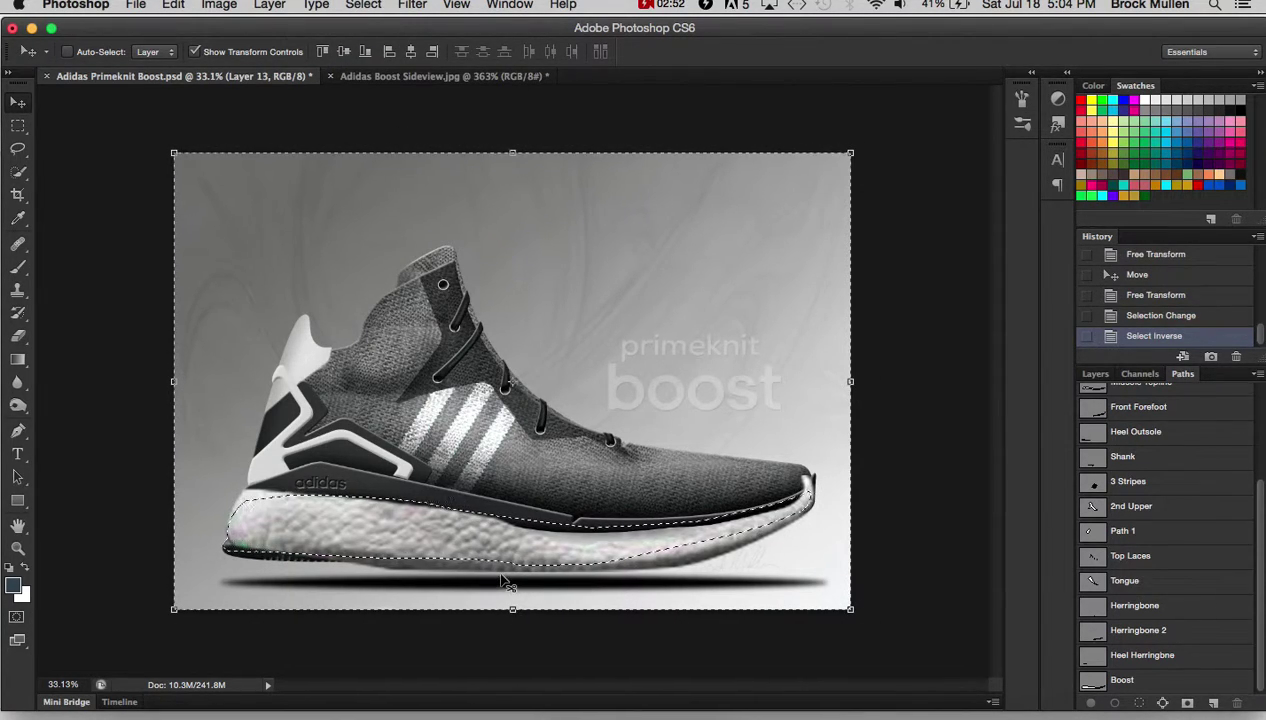
key("Delete")
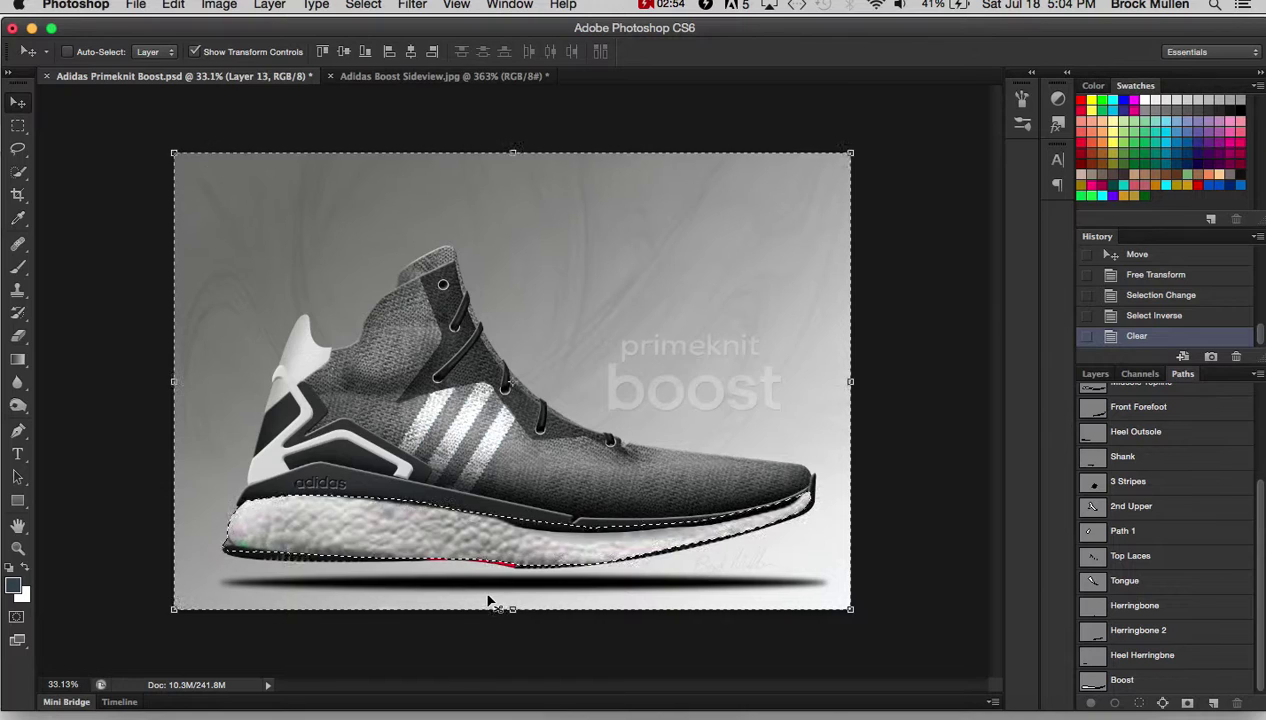
key("ctrl+d")
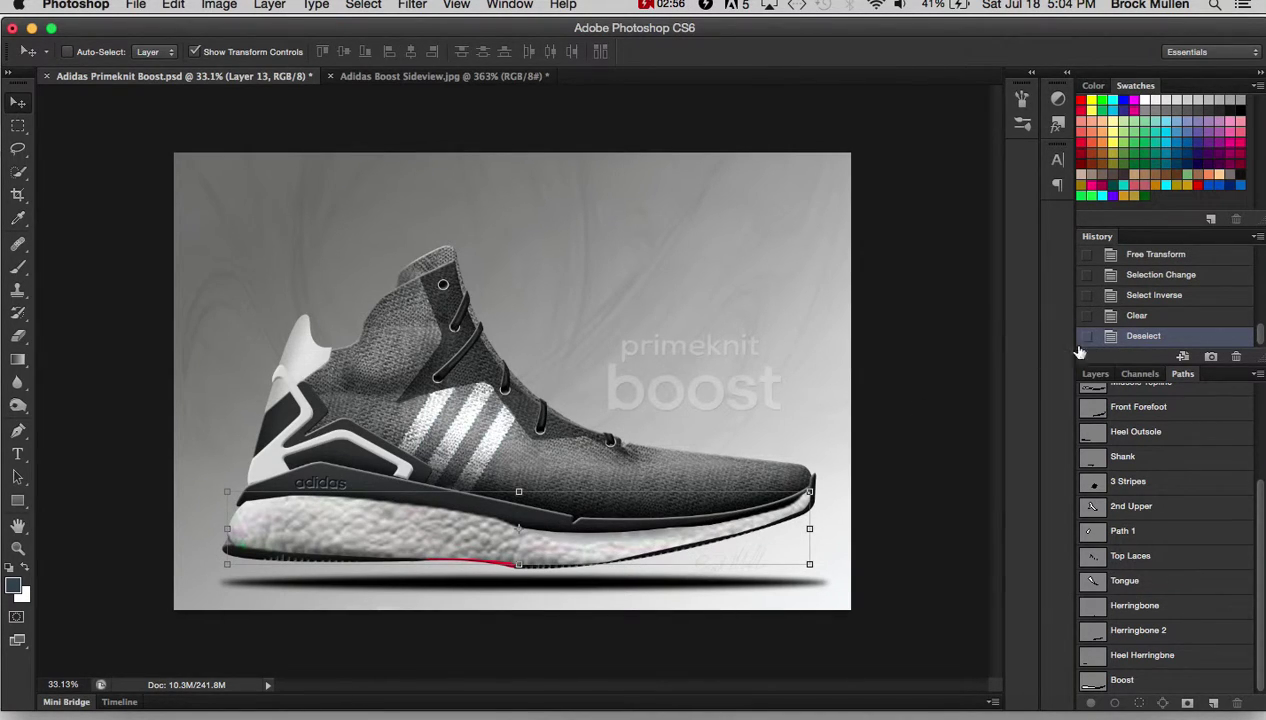
left_click(1095, 373)
Drag Layer 13 down below Shank, Midsole Topline and Midsole Shading in the Layers panel
mouse_move(1180, 478)
left_mouse_down()
mouse_move(1203, 632)
mouse_move(1192, 688)
left_mouse_up()
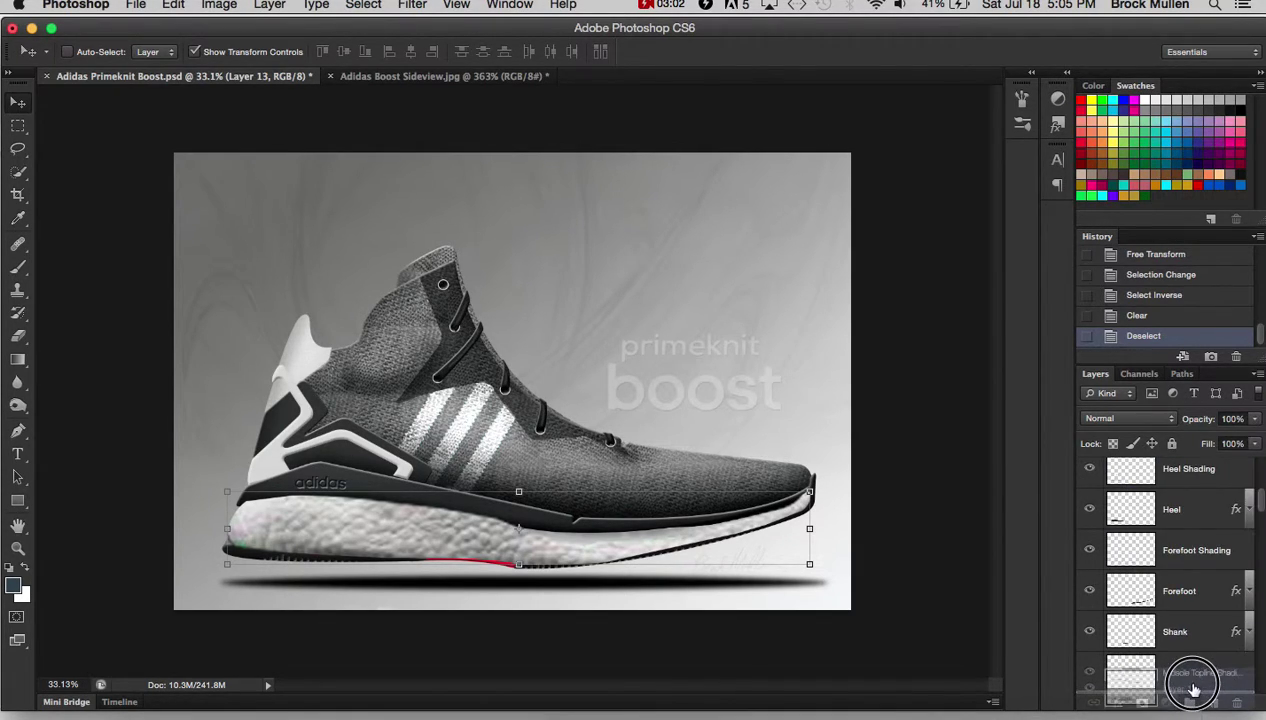
left_click_drag(1192, 688, 1192, 646)
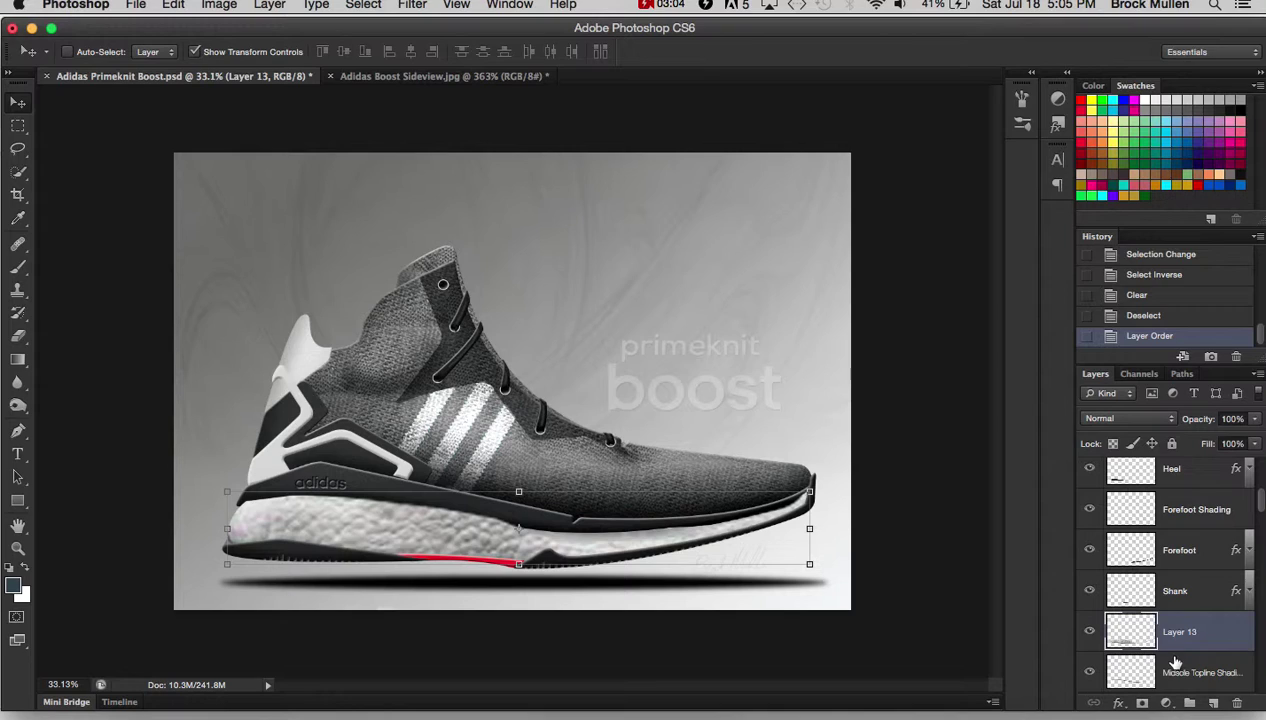
scroll(1179, 660, "down", 3)
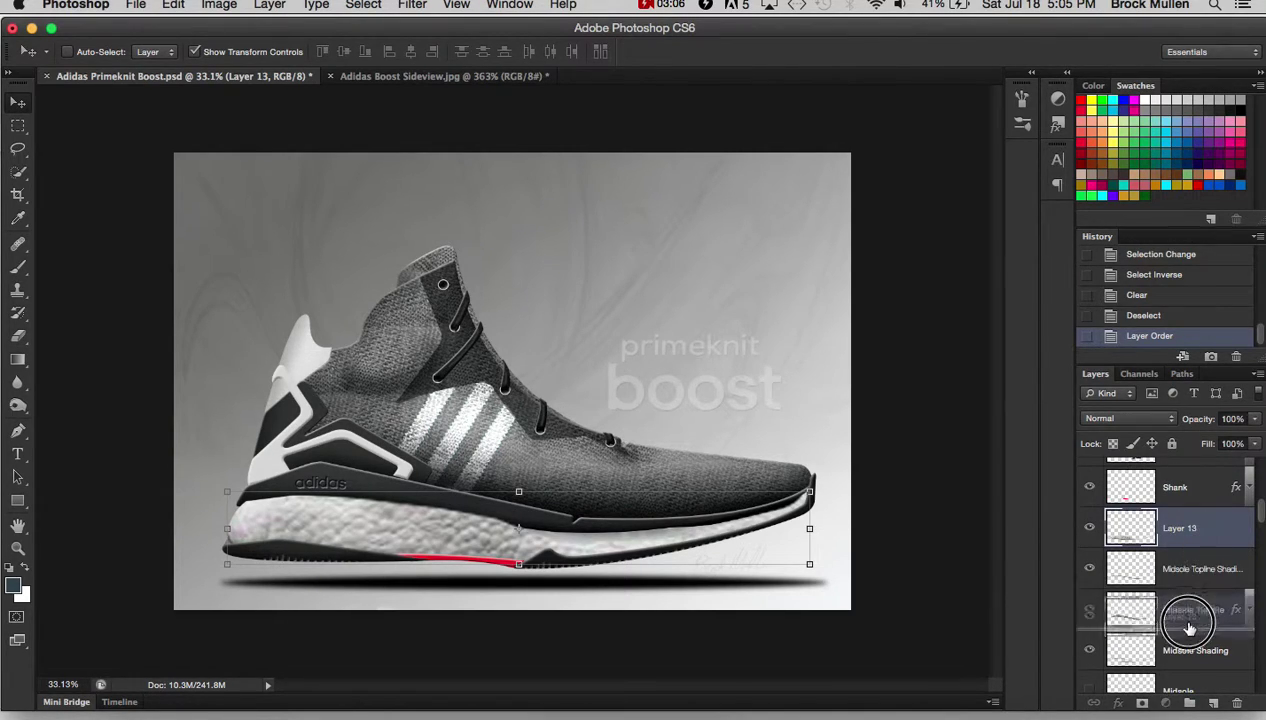
left_click_drag(1195, 531, 1181, 682)
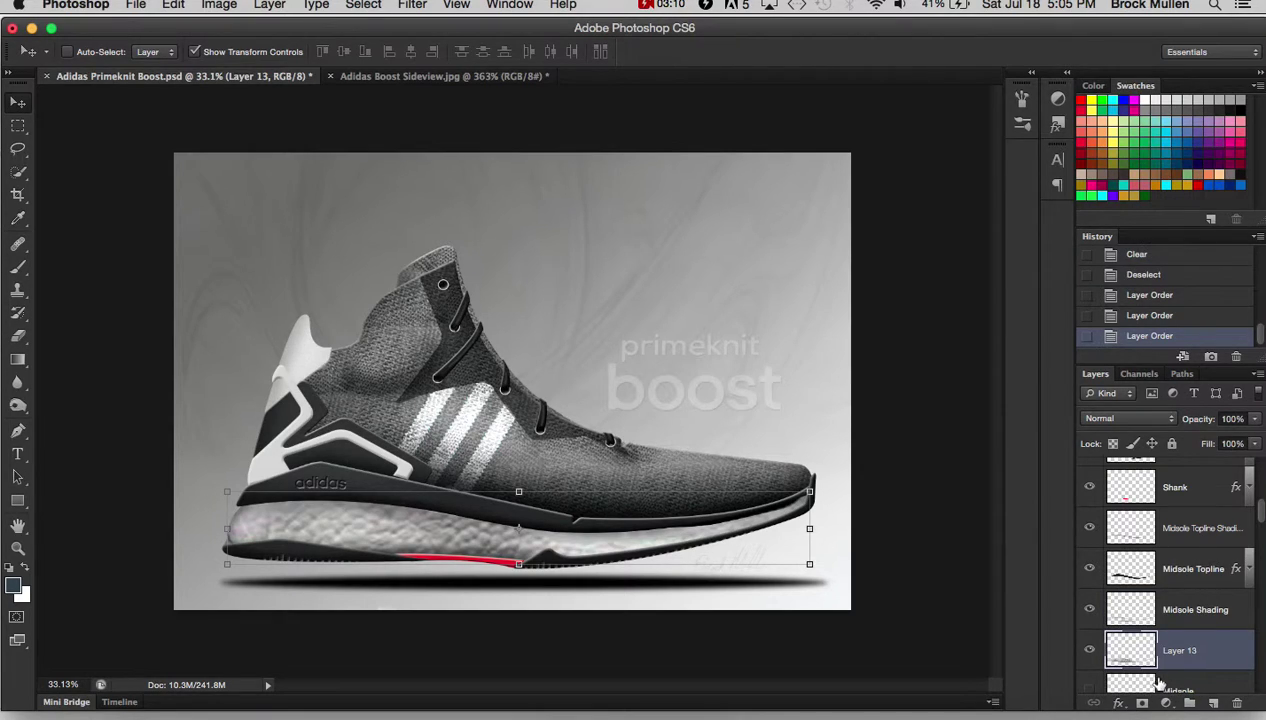